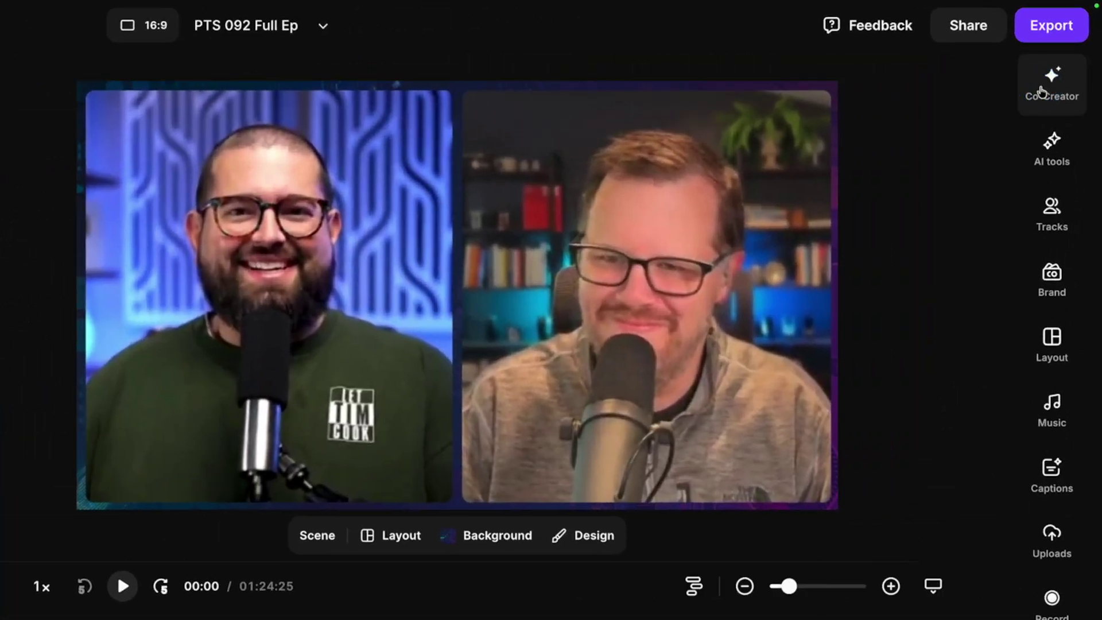
Open the Co-Creator panel on the PTS 092 Full Ep project and begin an upbeat music request
{"action": "left_click", "coordinate": [1042, 92]}
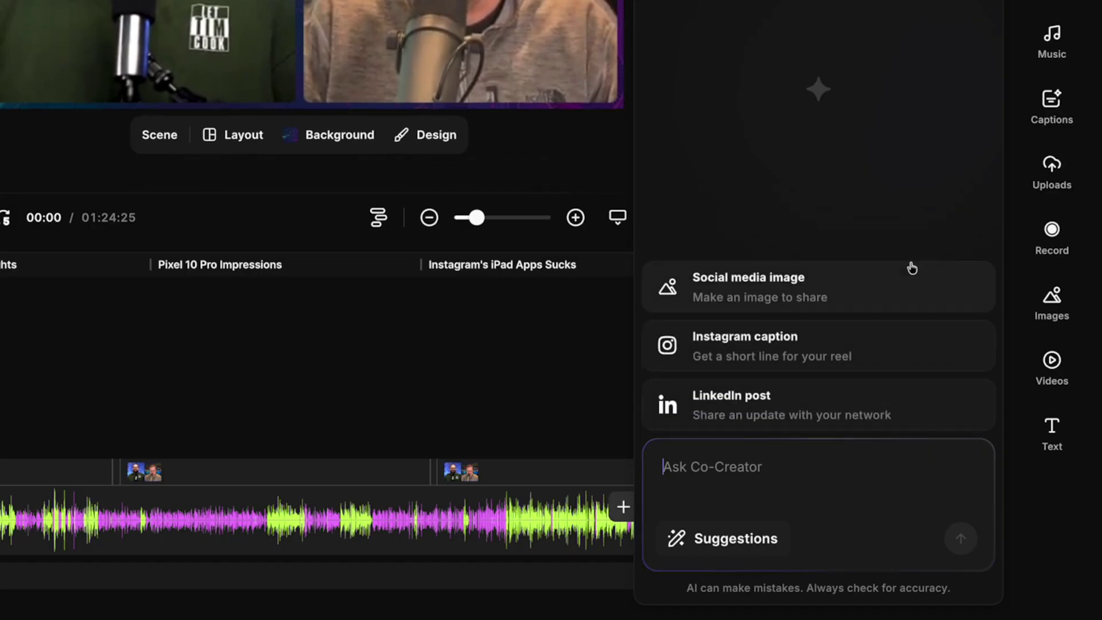
{"action": "type", "text": "Add upbeat mus"}
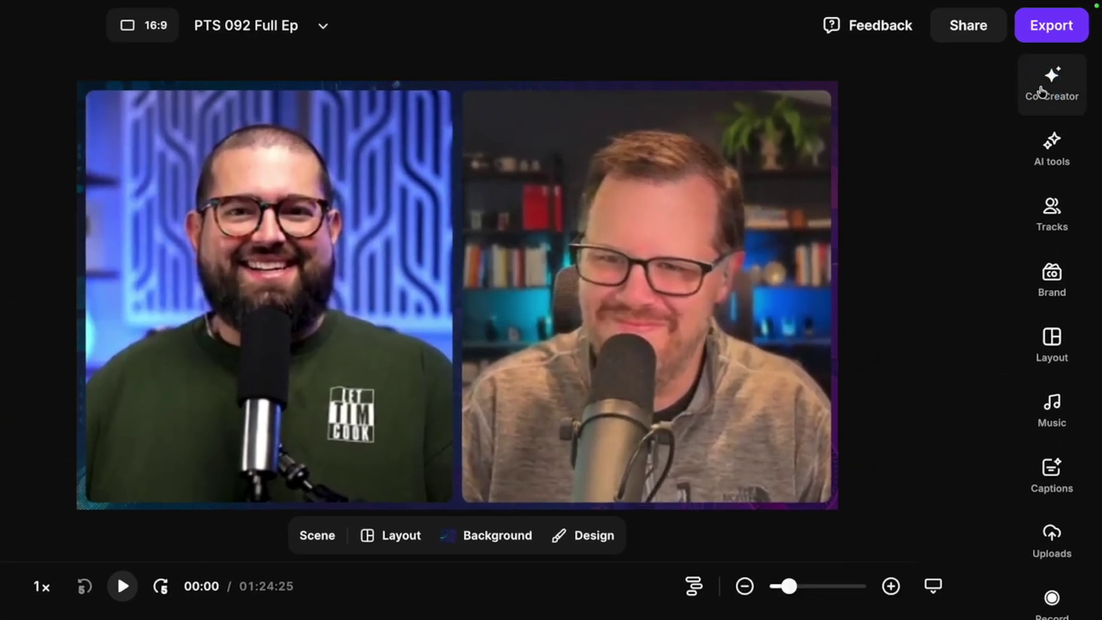
{"action": "left_click", "coordinate": [1050, 86]}
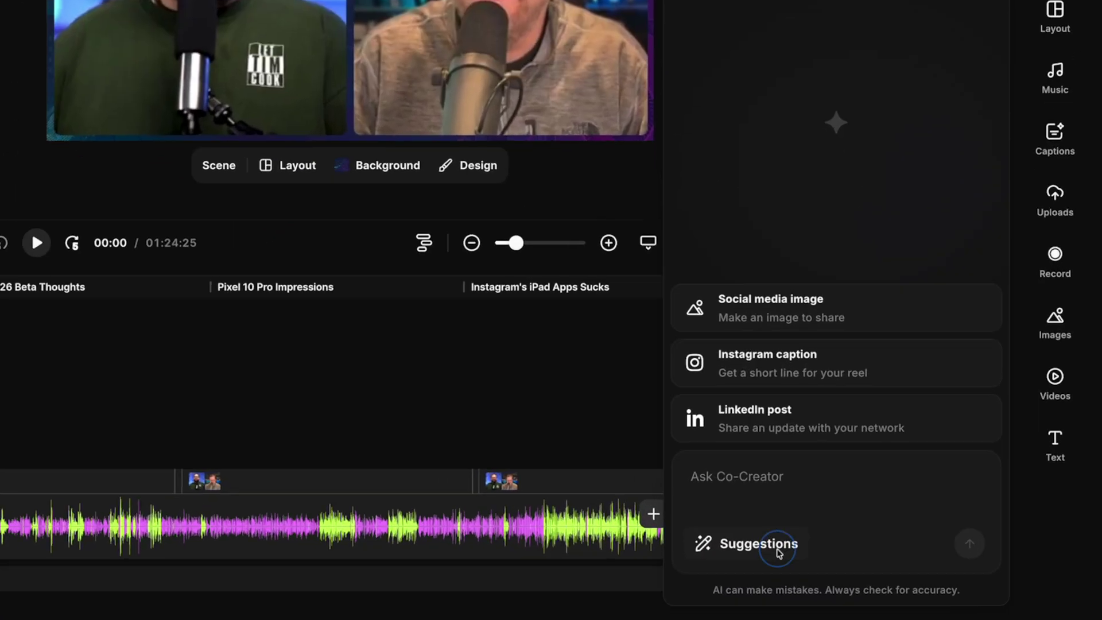
Browse Co-Creator's AI tools and Promote suggestions, ending on the Quick edits list
{"action": "left_click", "coordinate": [892, 574]}
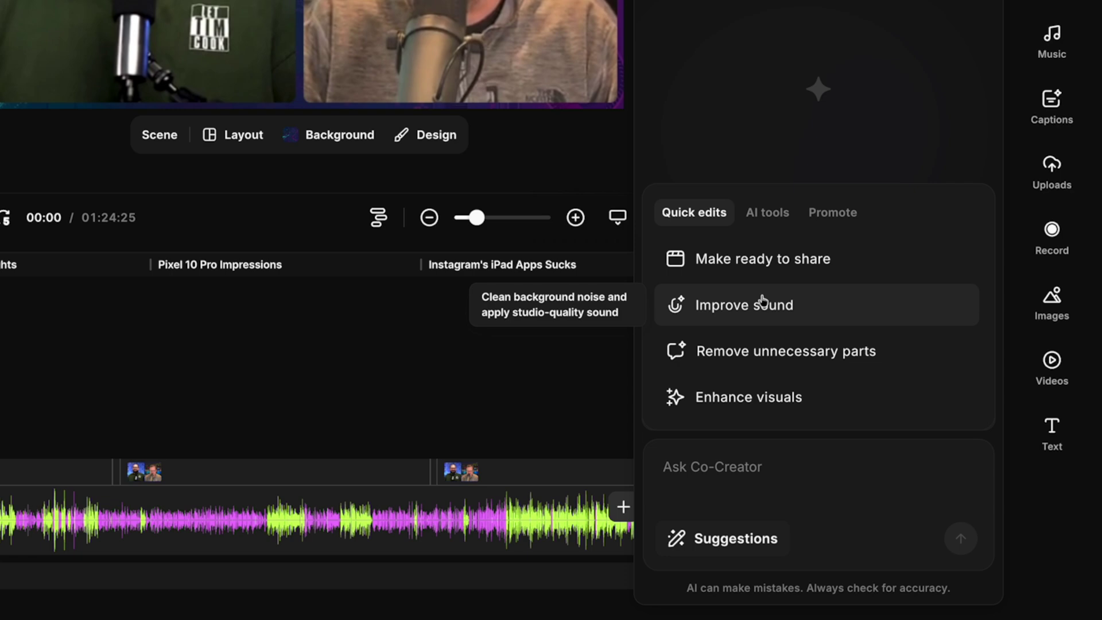
{"action": "left_click", "coordinate": [755, 221]}
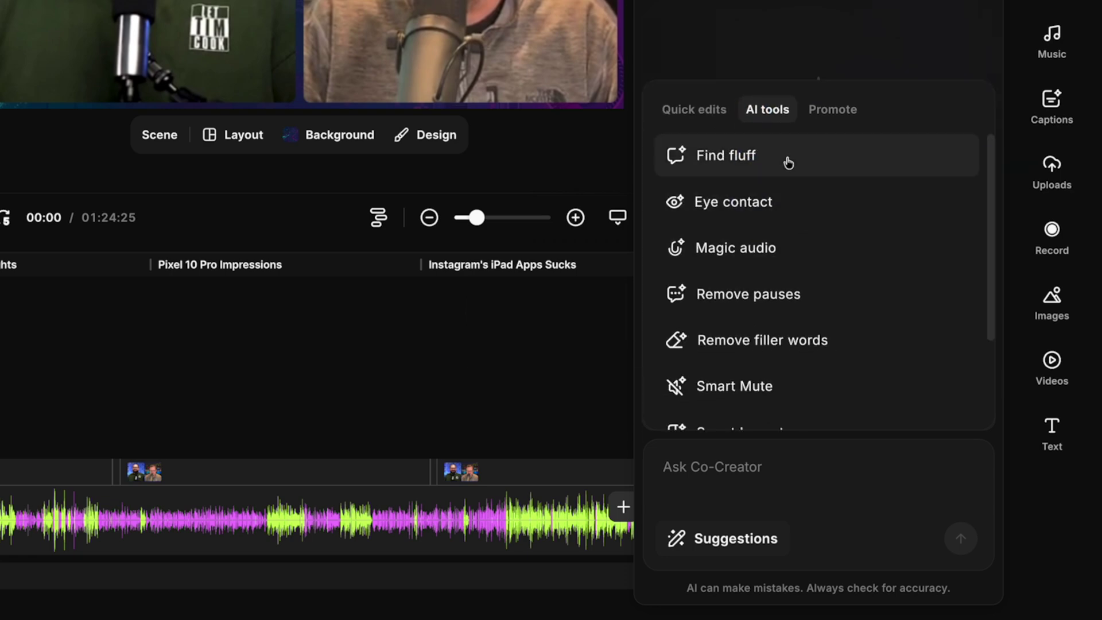
{"action": "left_click", "coordinate": [842, 115]}
{"action": "scroll", "coordinate": [837, 238], "scroll_direction": "down", "scroll_amount": 5}
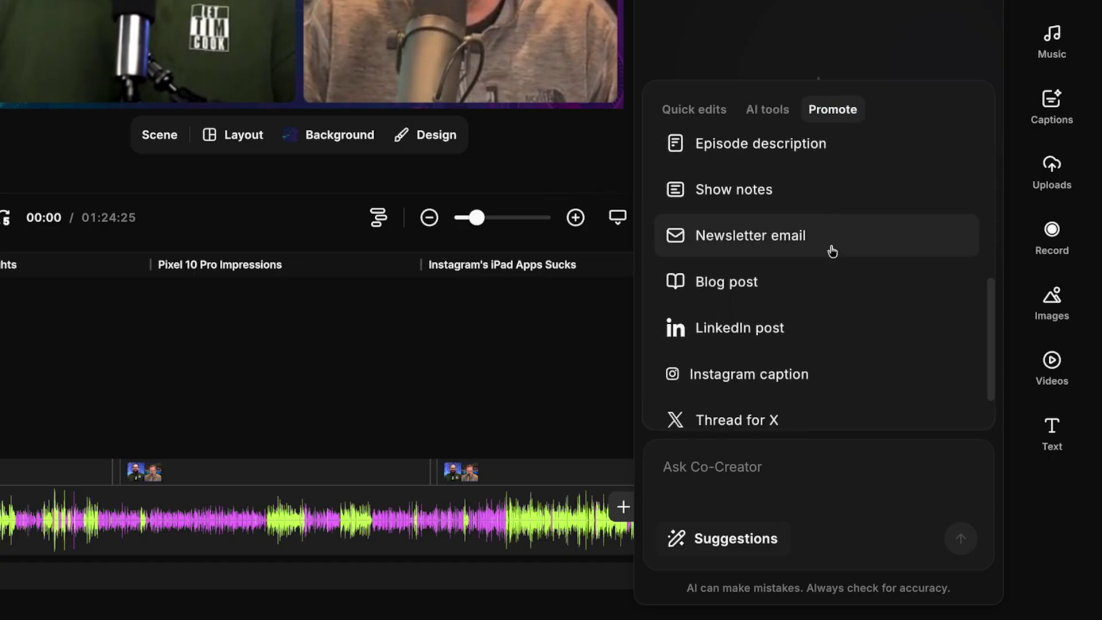
{"action": "scroll", "coordinate": [832, 252], "scroll_direction": "up", "scroll_amount": 5}
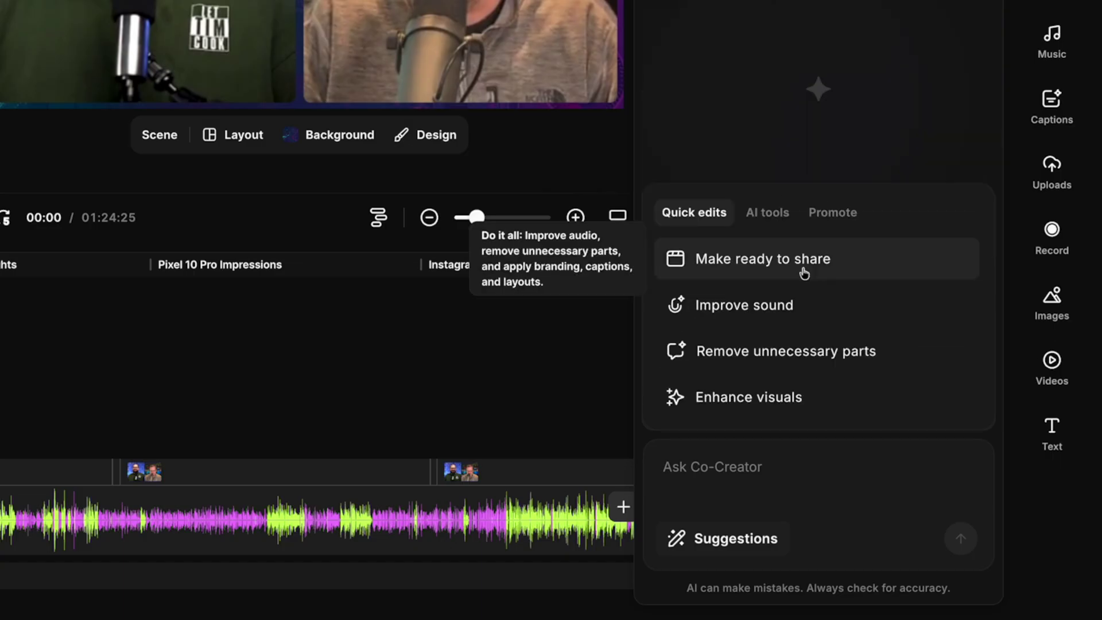
Run the Make ready to share quick edit on the episode
{"action": "left_click", "coordinate": [804, 270]}
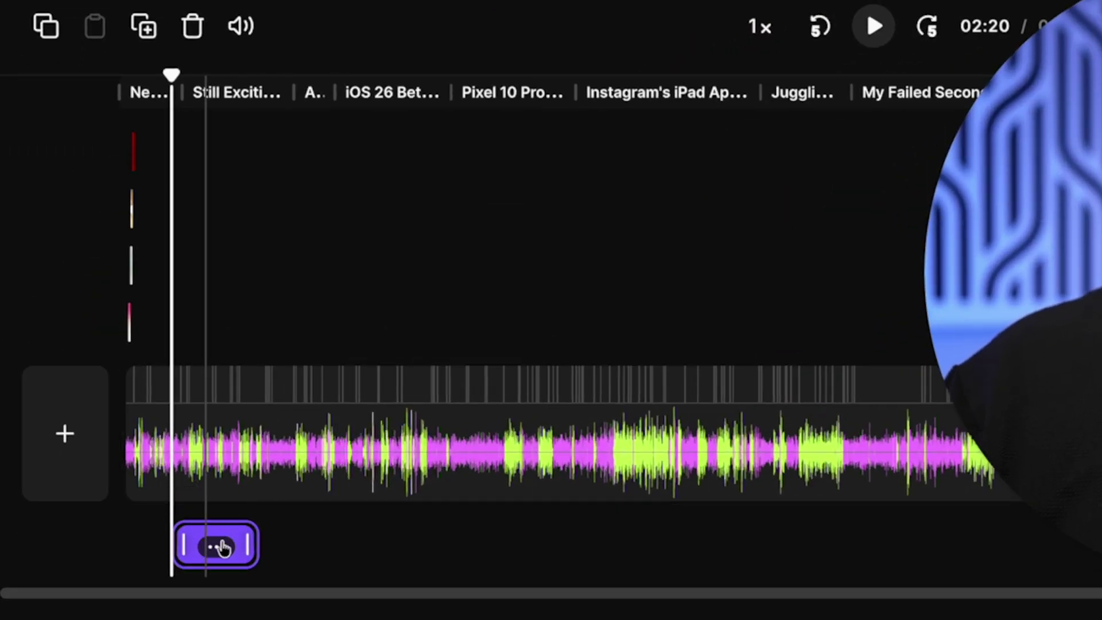
Drag the upbeat intro music clip to the episode start and check its Volume & effects
{"action": "scroll", "coordinate": [216, 546], "scroll_direction": "up", "scroll_amount": 5}
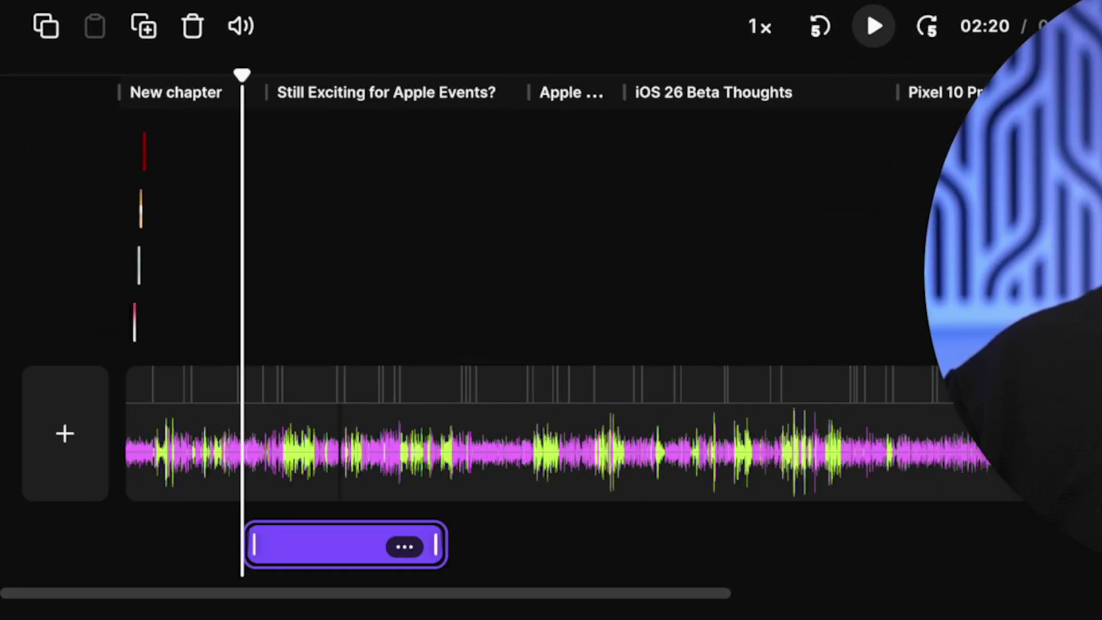
{"action": "mouse_move", "coordinate": [217, 545]}
{"action": "left_mouse_down"}
{"action": "mouse_move", "coordinate": [236, 525]}
{"action": "mouse_move", "coordinate": [207, 531]}
{"action": "mouse_move", "coordinate": [230, 541]}
{"action": "left_mouse_up"}
{"action": "left_click_drag", "start_coordinate": [103, 582], "coordinate": [98, 585]}
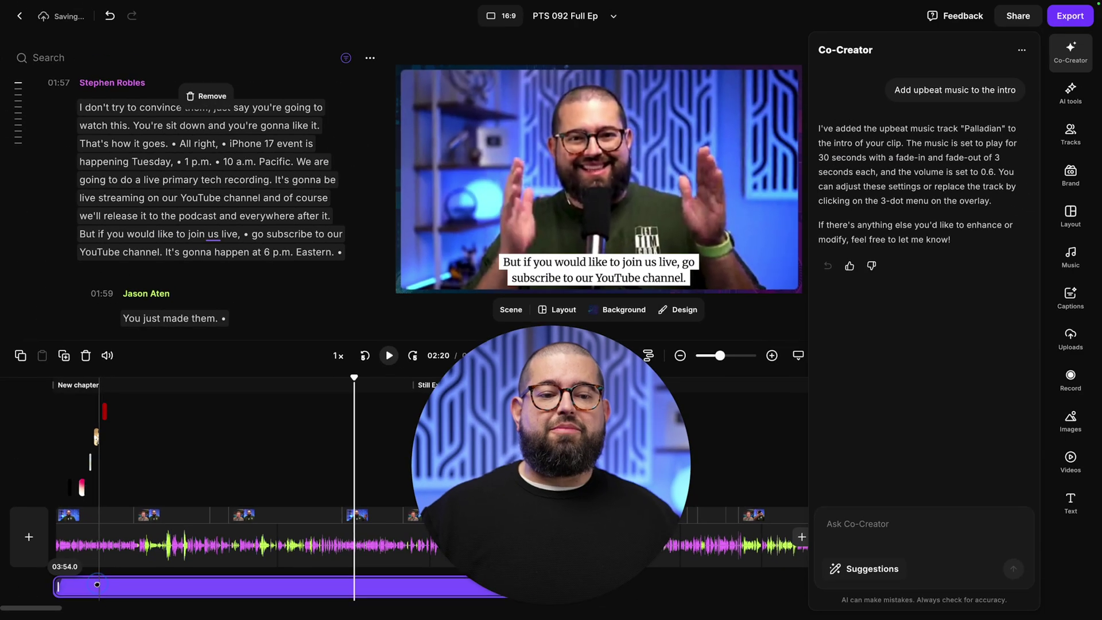
{"action": "left_click", "coordinate": [537, 587]}
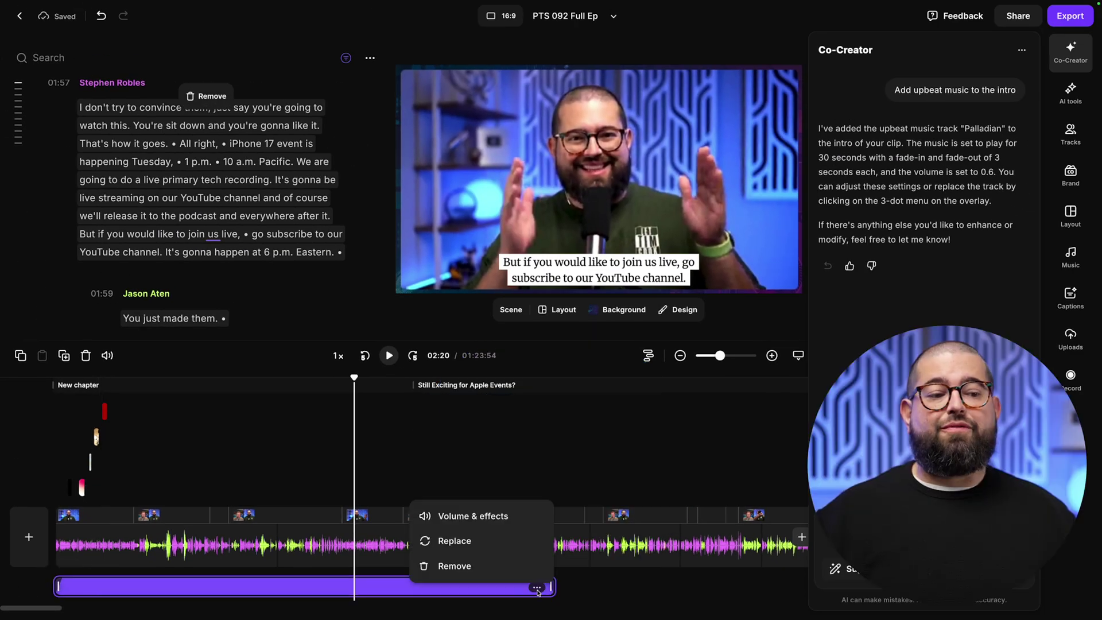
{"action": "left_click", "coordinate": [438, 514]}
{"action": "key", "text": "Escape"}
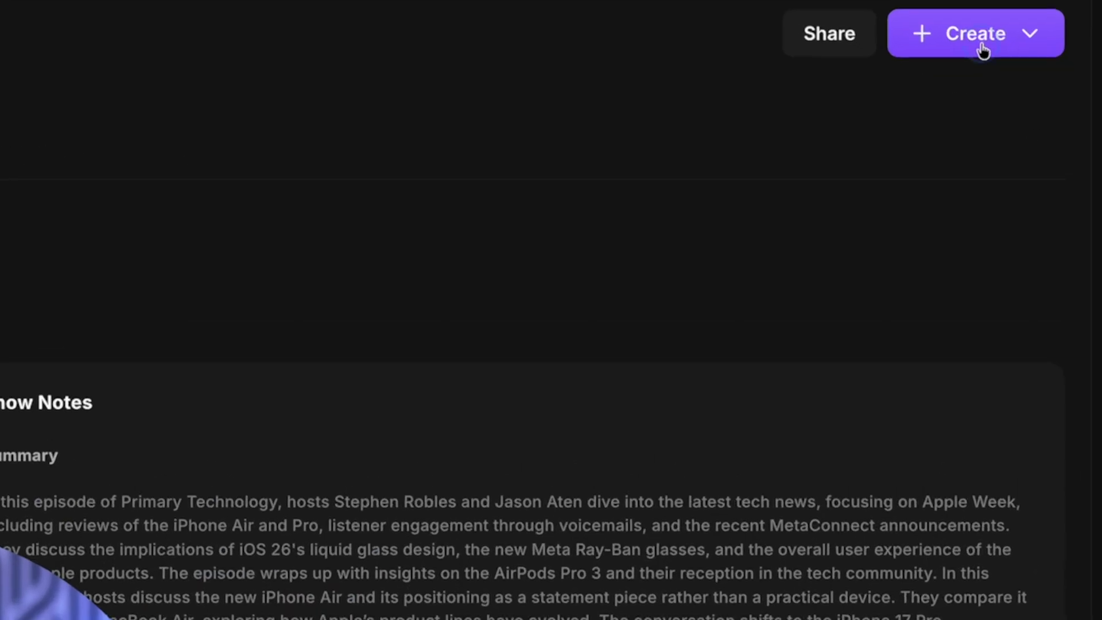
Open PTS 095 in the editor and apply the flagged 29:48–30:21 unnecessary-part cut
{"action": "left_click", "coordinate": [1045, 105]}
{"action": "left_click", "coordinate": [907, 468]}
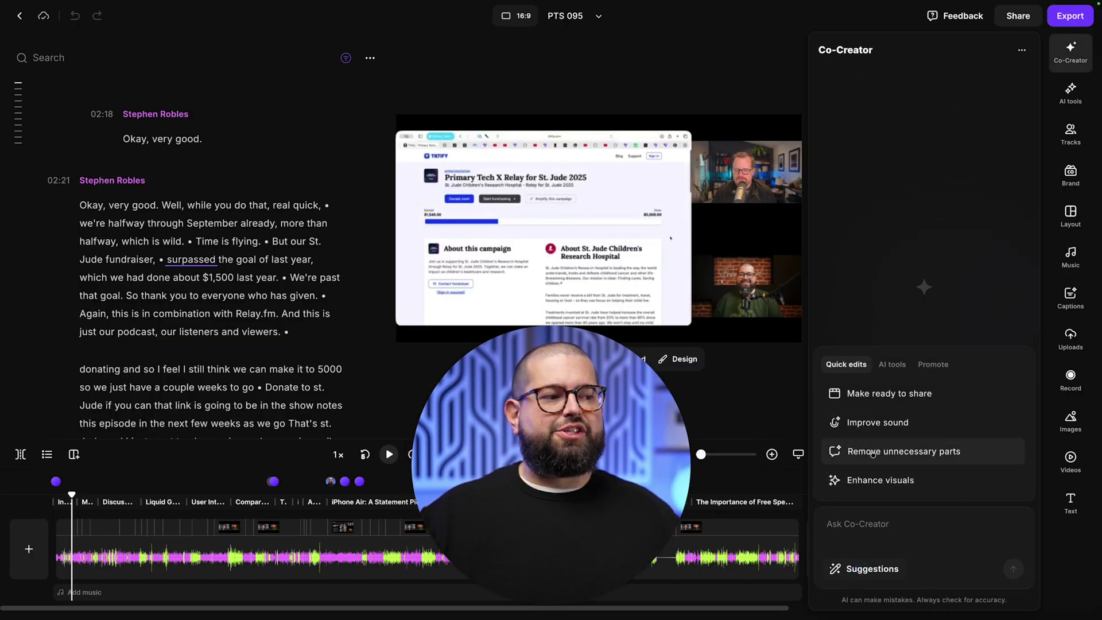
{"action": "left_click", "coordinate": [873, 453]}
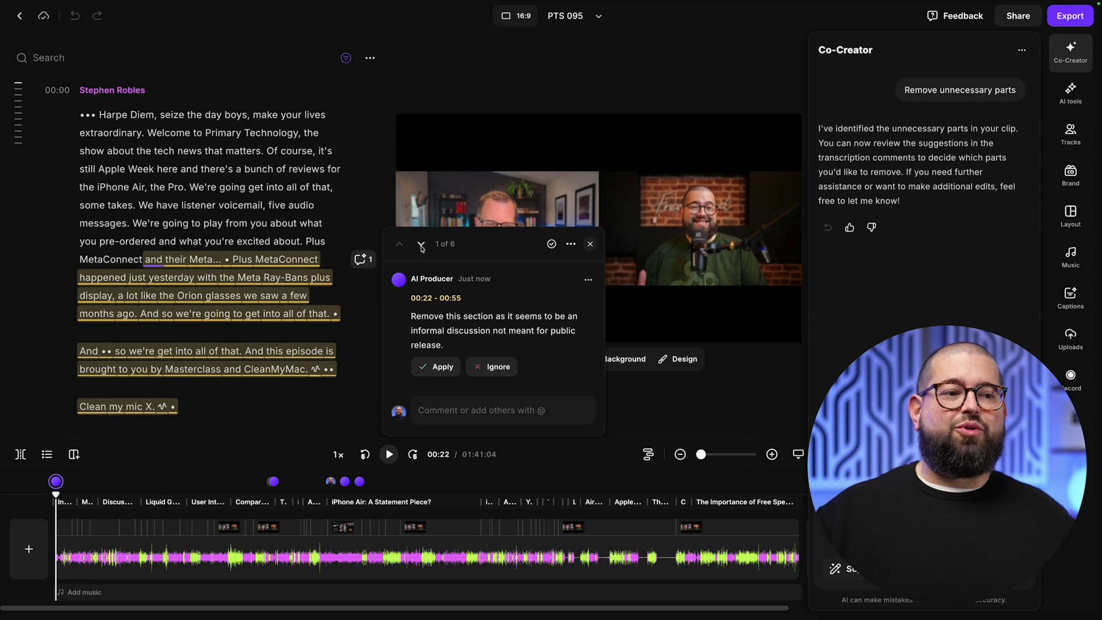
{"action": "left_click", "coordinate": [422, 244]}
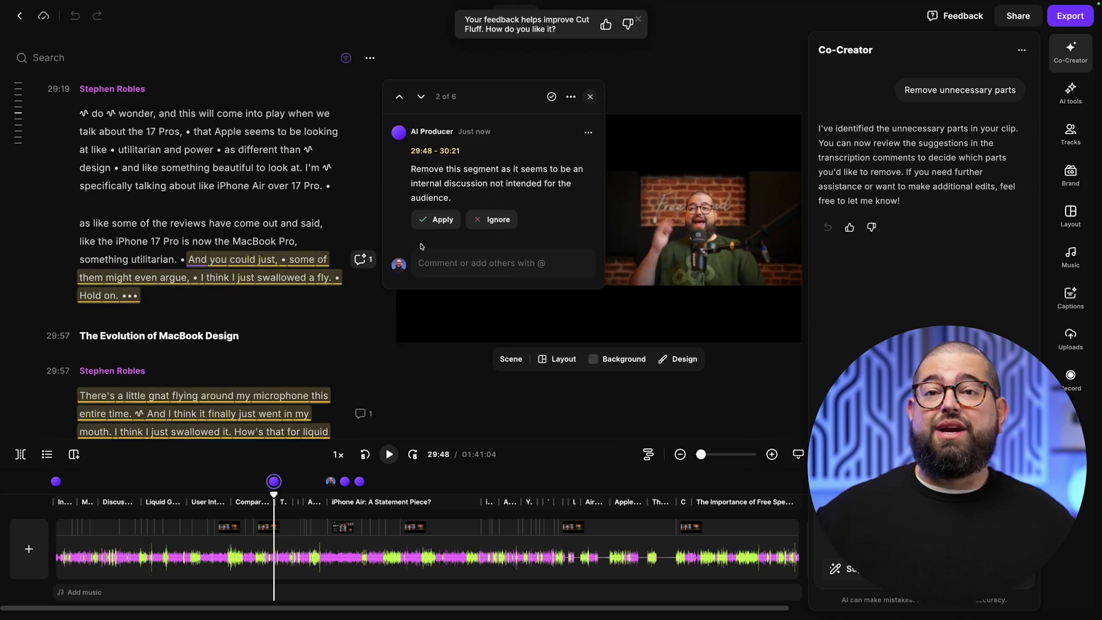
{"action": "left_click", "coordinate": [434, 221]}
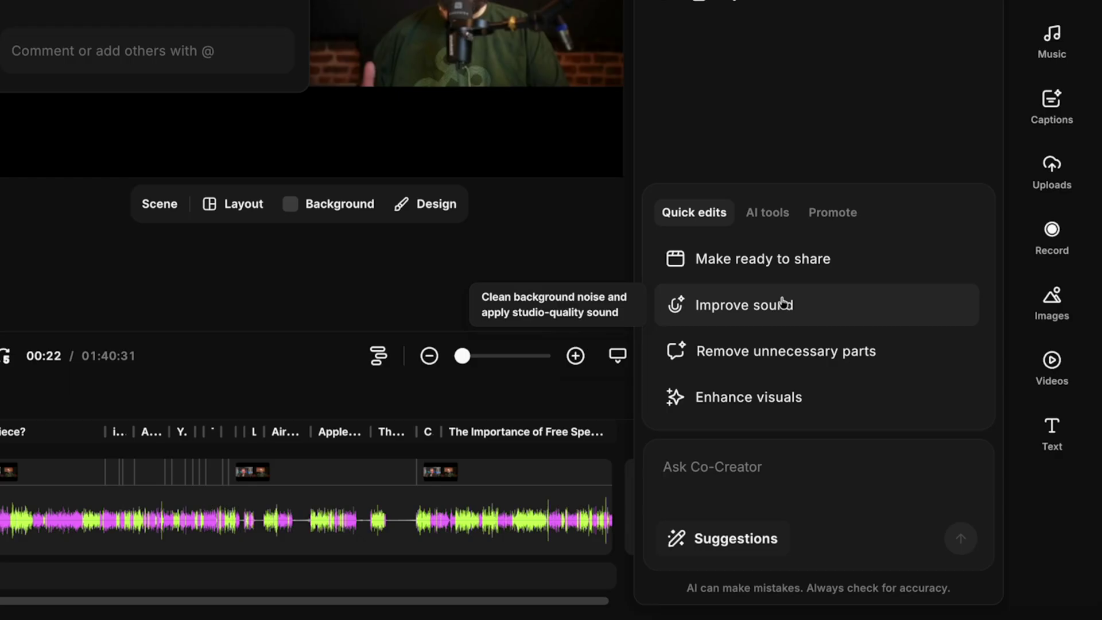
Improve the episode's sound and request B-roll footage from the AI tools suggestions
{"action": "left_click", "coordinate": [783, 308]}
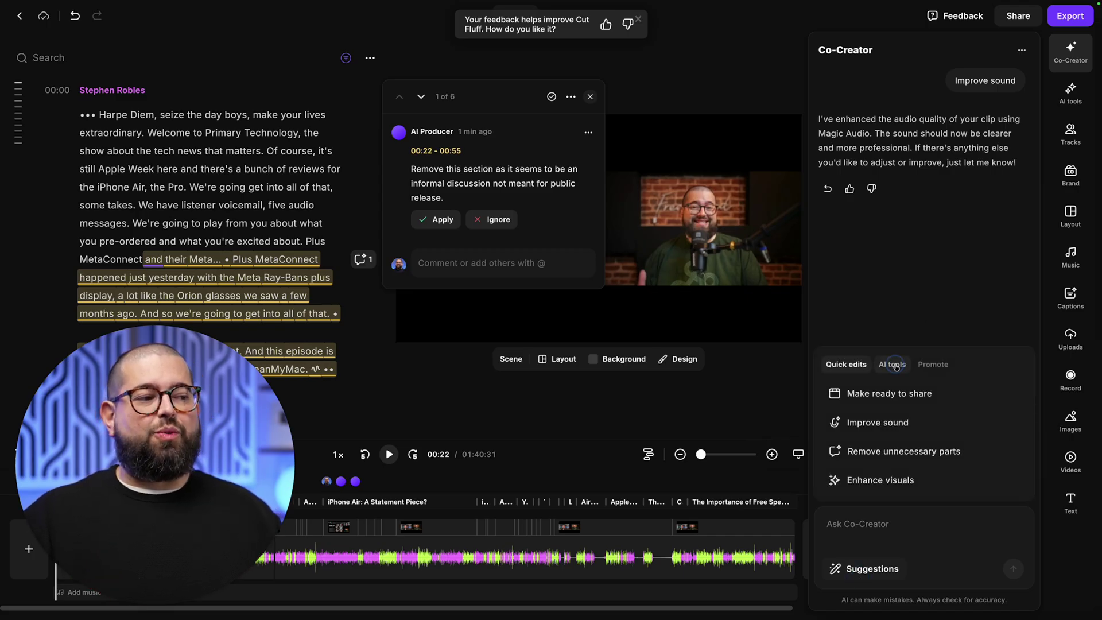
{"action": "left_click", "coordinate": [896, 367]}
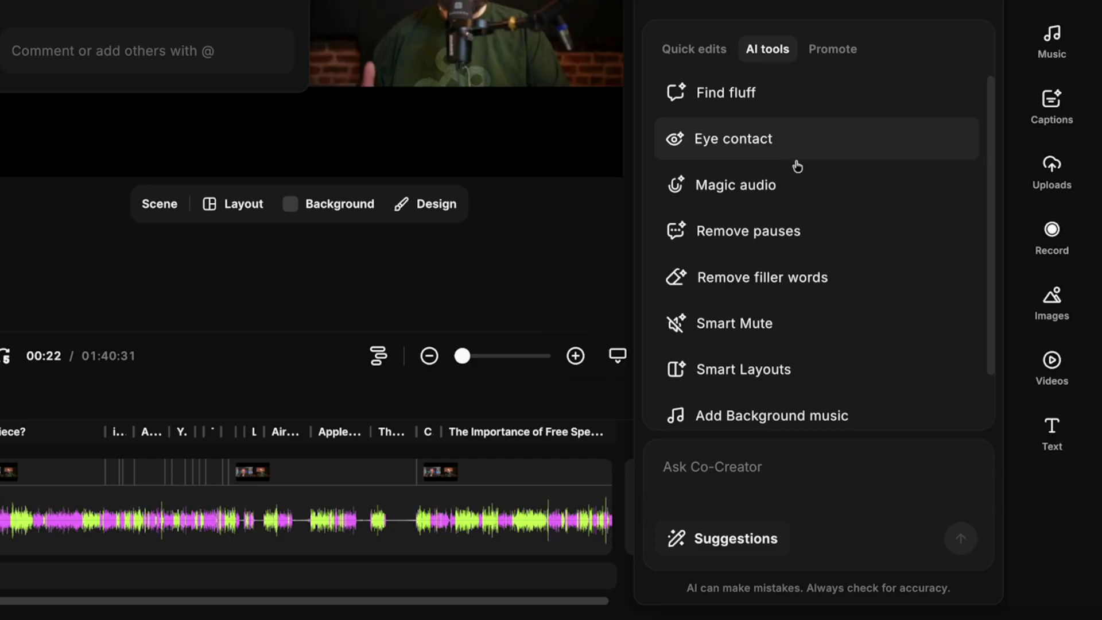
{"action": "scroll", "coordinate": [797, 165], "scroll_direction": "down", "scroll_amount": 2}
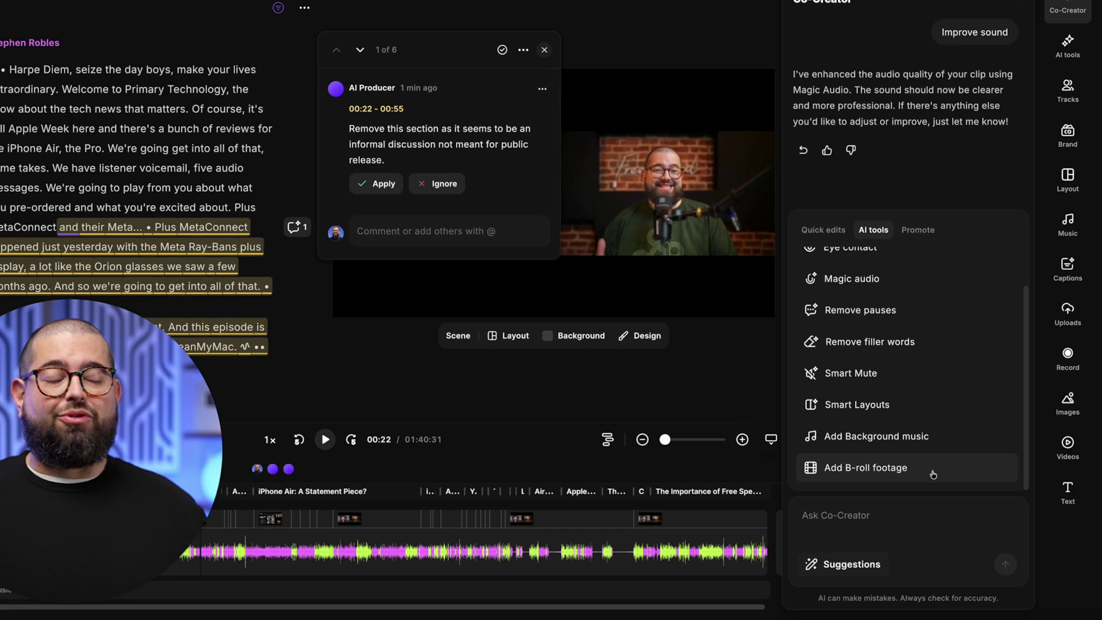
{"action": "left_click", "coordinate": [855, 406]}
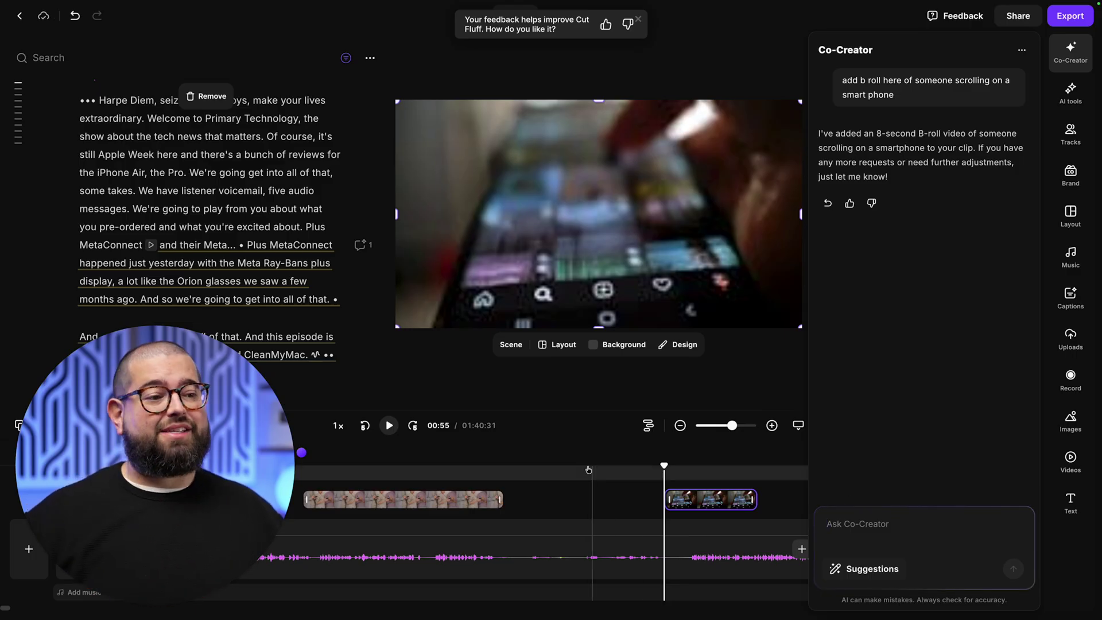
Preview the episode with the smartphone-scrolling B-roll playing over the hosts from 00:55
{"action": "left_click", "coordinate": [389, 425]}
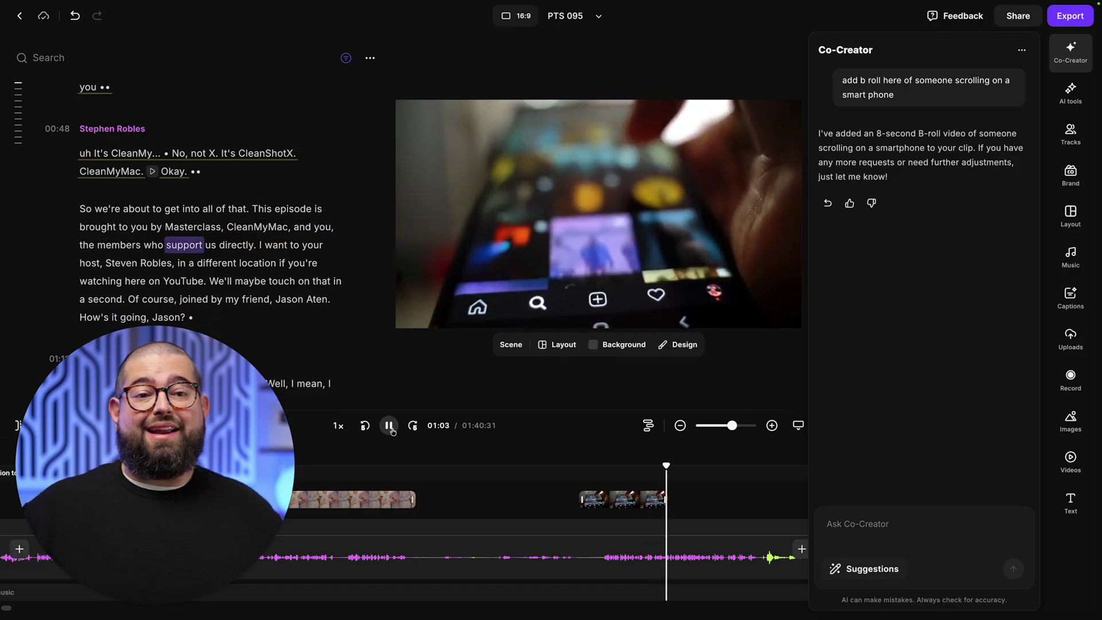
{"action": "left_click", "coordinate": [389, 426]}
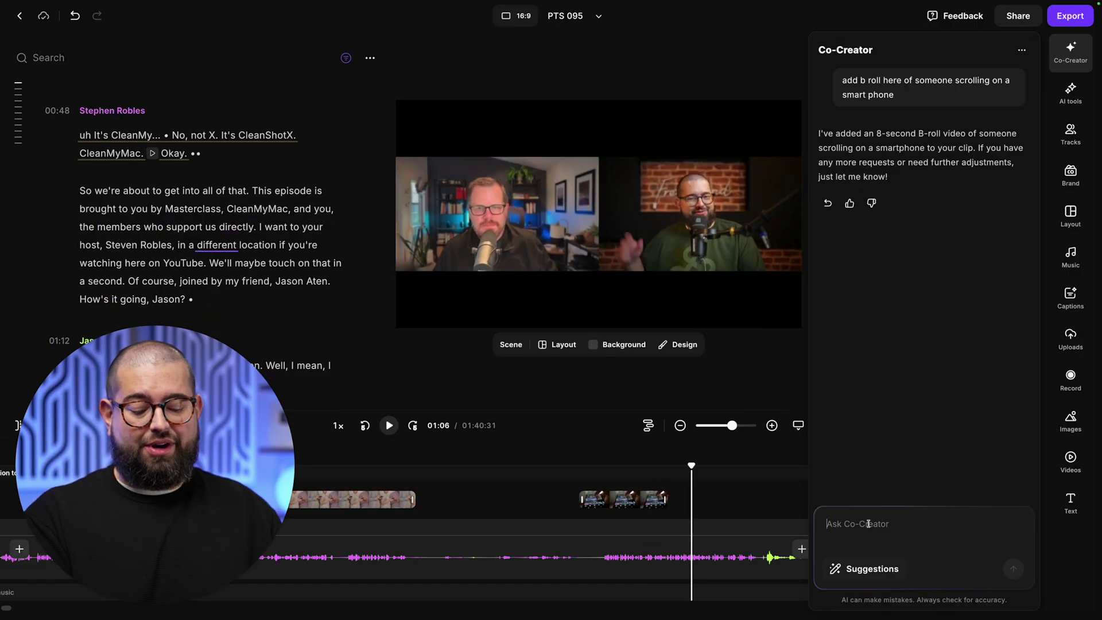
Send a brand request so the hosts appear on the purple-and-teal brand background
{"action": "key", "text": "Return"}
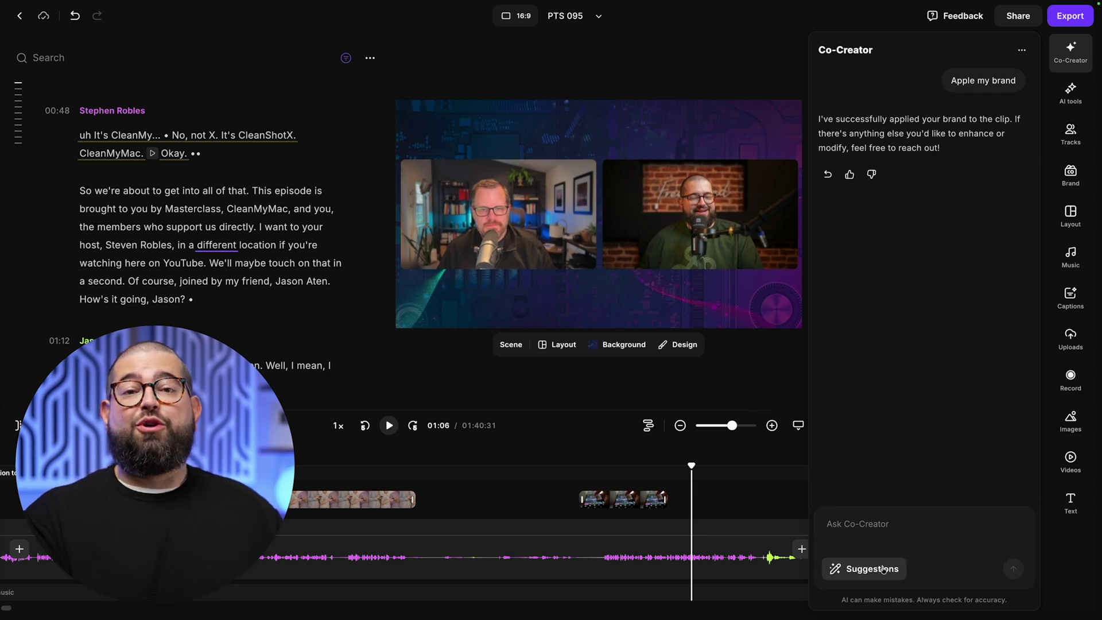
Ask Co-Creator to 'Make a TikTok of the funniest moments' and open the 34-second clip
{"action": "left_click", "coordinate": [935, 365]}
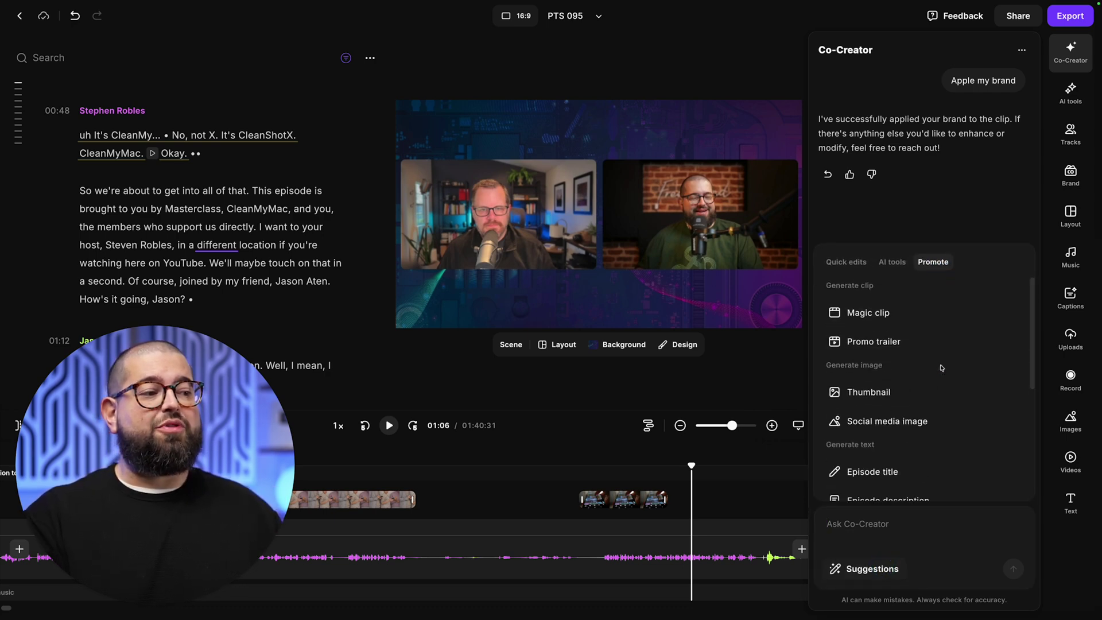
{"action": "scroll", "coordinate": [936, 359], "scroll_direction": "down", "scroll_amount": 5}
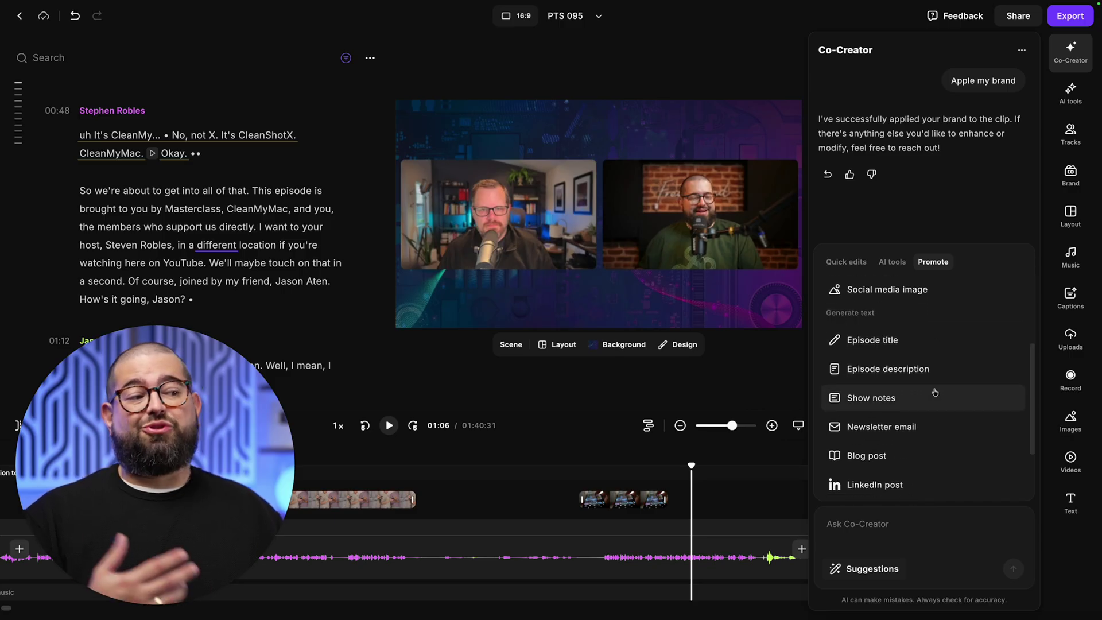
{"action": "scroll", "coordinate": [919, 344], "scroll_direction": "down", "scroll_amount": 3}
{"action": "scroll", "coordinate": [912, 460], "scroll_direction": "up", "scroll_amount": 8}
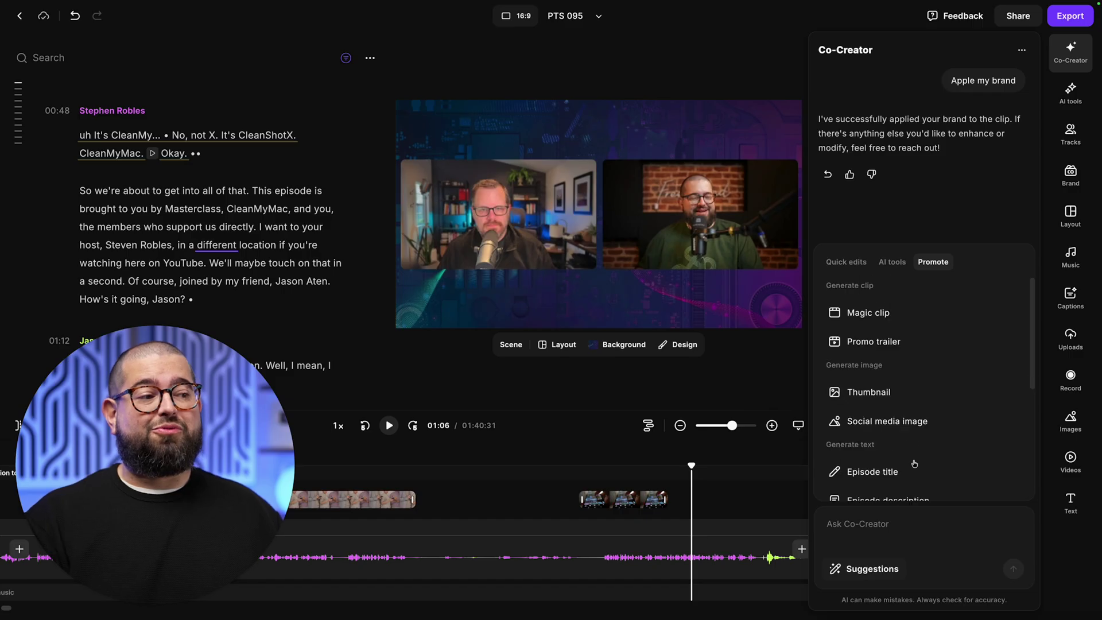
{"action": "left_click", "coordinate": [896, 531]}
{"action": "key", "text": "Return"}
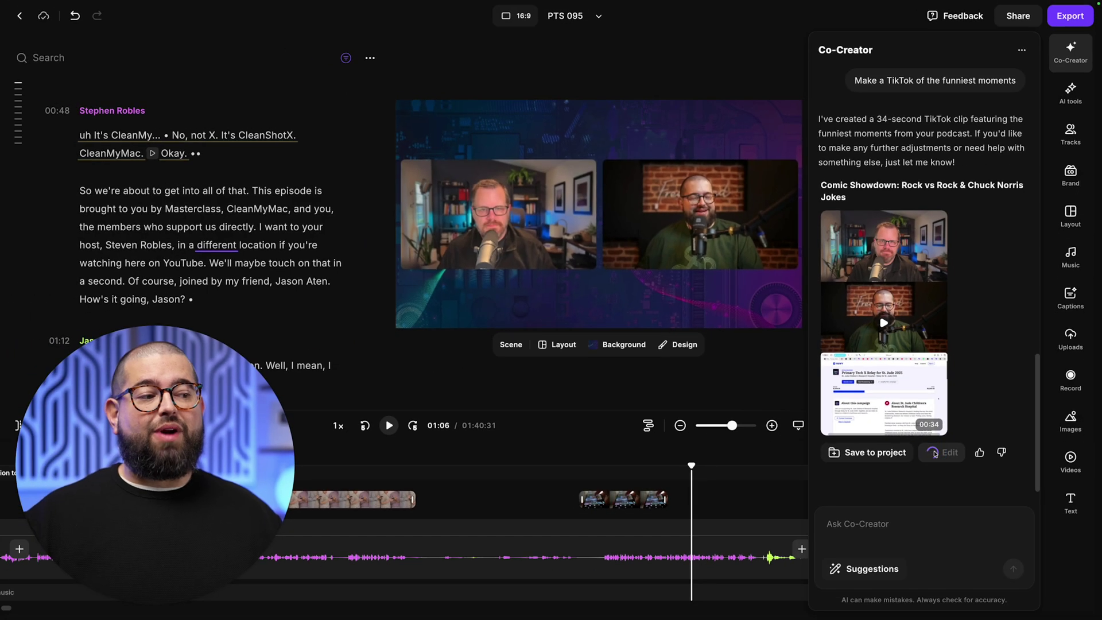
{"action": "left_click", "coordinate": [847, 604]}
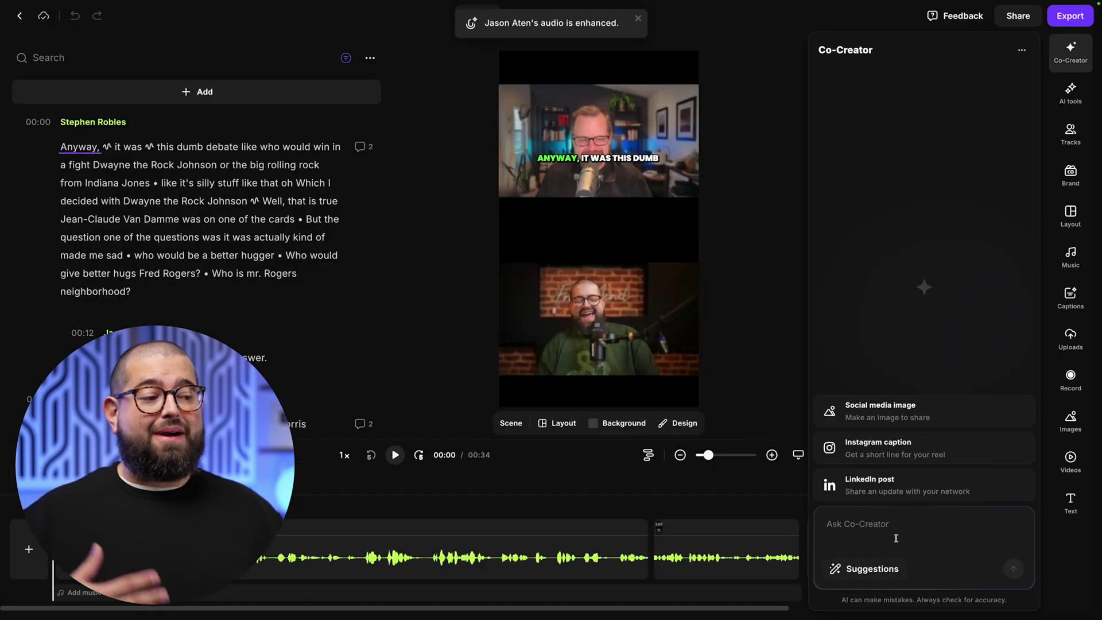
Make the TikTok clip share-ready with brand, smart layout and captions, then preview it
{"action": "left_click", "coordinate": [873, 570]}
{"action": "left_click", "coordinate": [881, 399]}
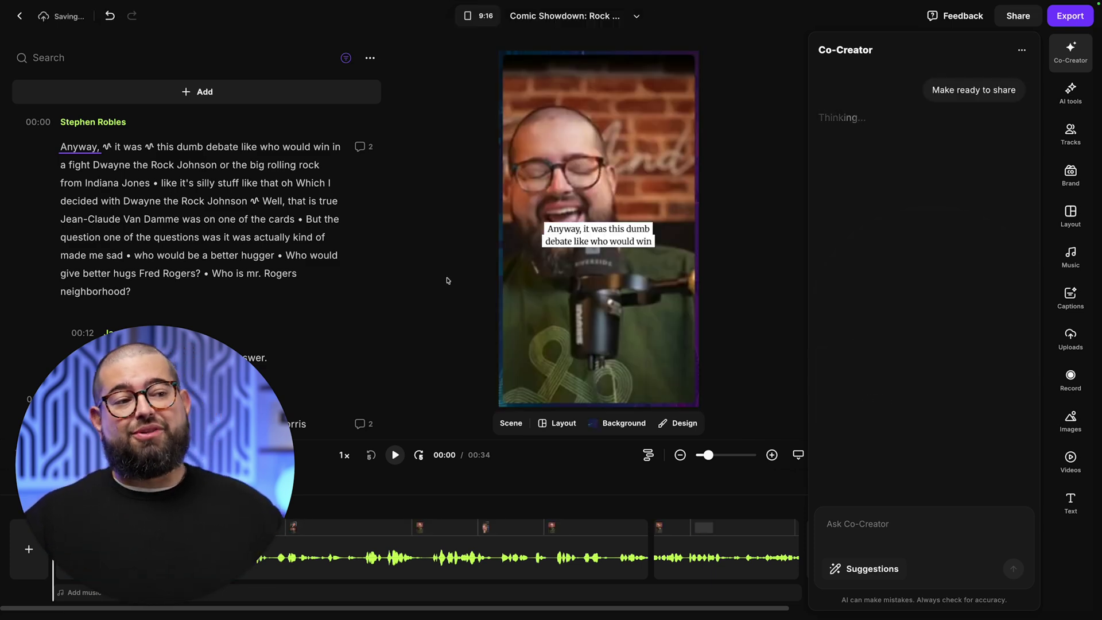
{"action": "left_click", "coordinate": [396, 455]}
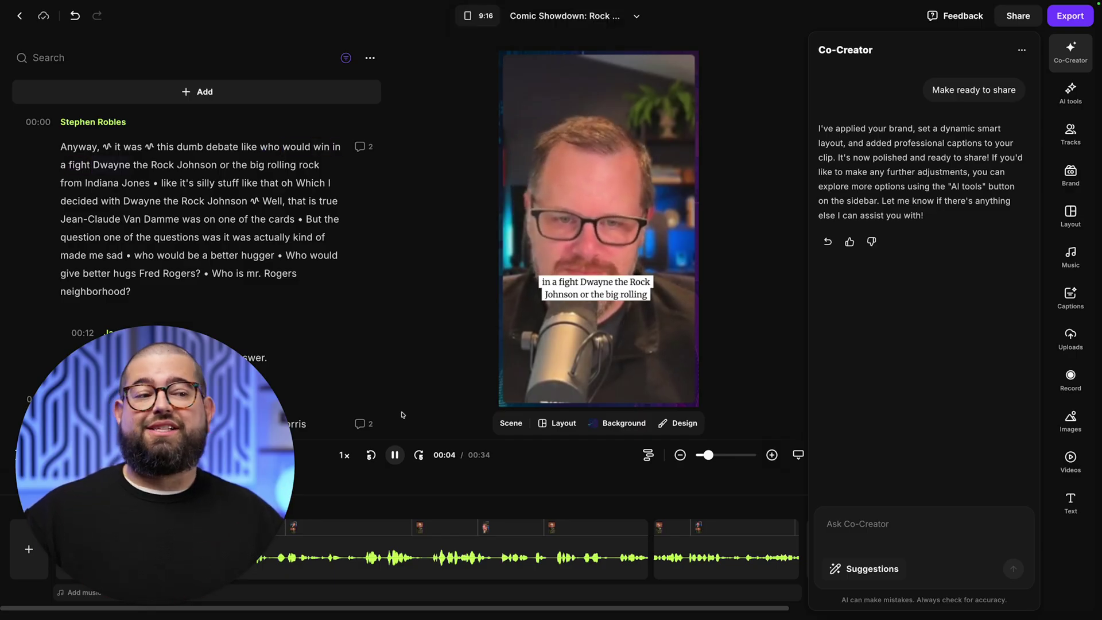
{"action": "key", "text": "space"}
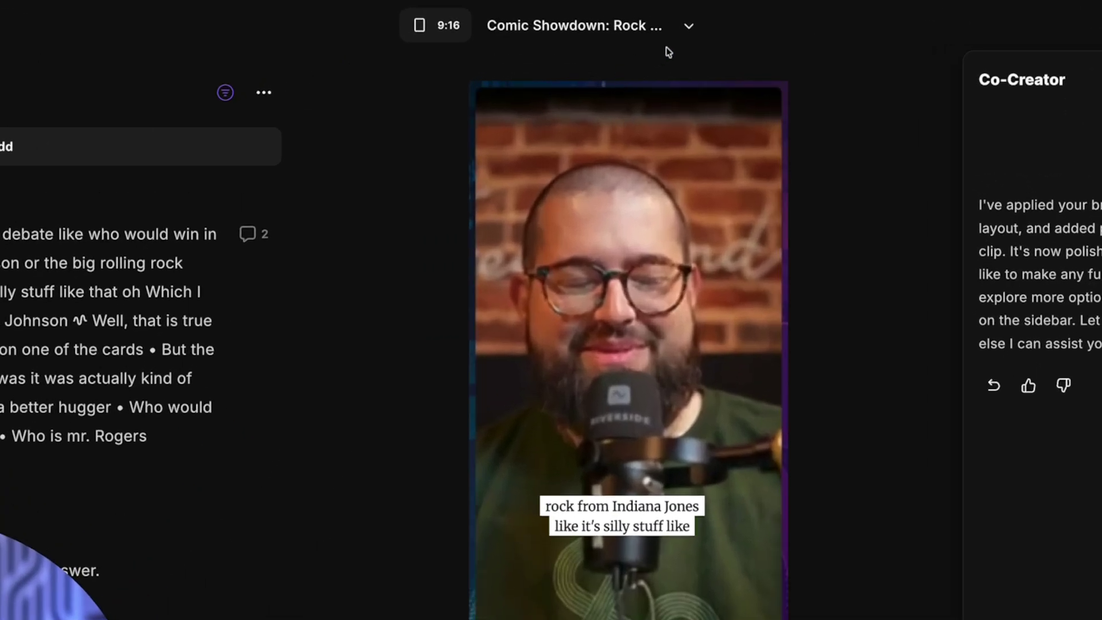
Switch from the TikTok clip to the full PTS 095 episode and show Co-Creator's suggestions
{"action": "left_click", "coordinate": [689, 27]}
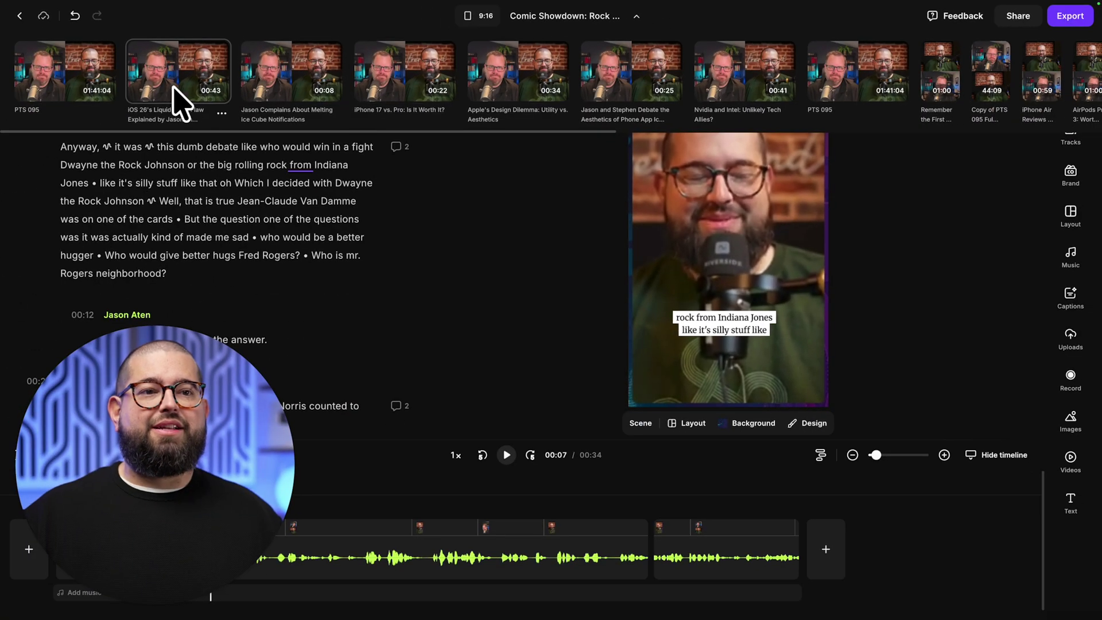
{"action": "left_click", "coordinate": [93, 80]}
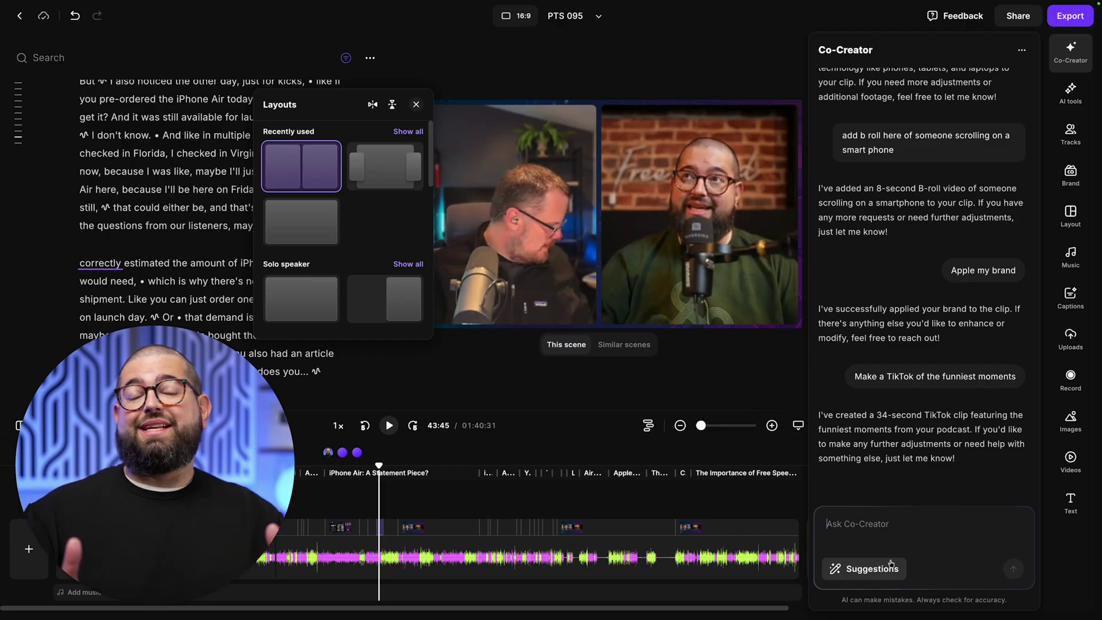
{"action": "left_click", "coordinate": [891, 564]}
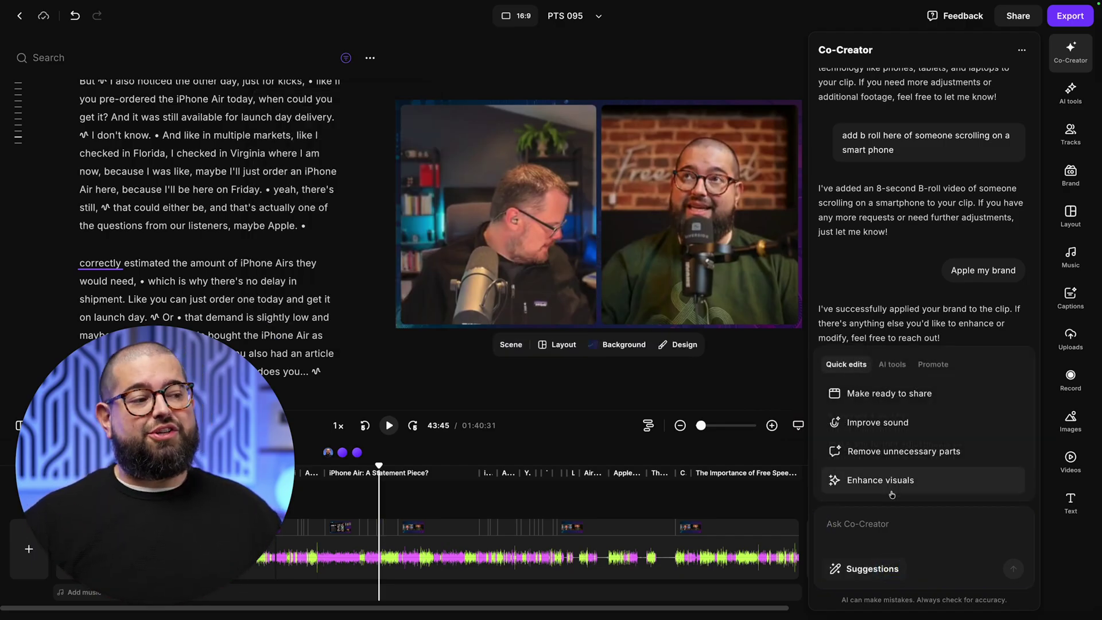
Request Co-Creator's Show notes from the Promote suggestions, targeted at YouTube
{"action": "left_click", "coordinate": [896, 371]}
{"action": "left_click", "coordinate": [933, 261]}
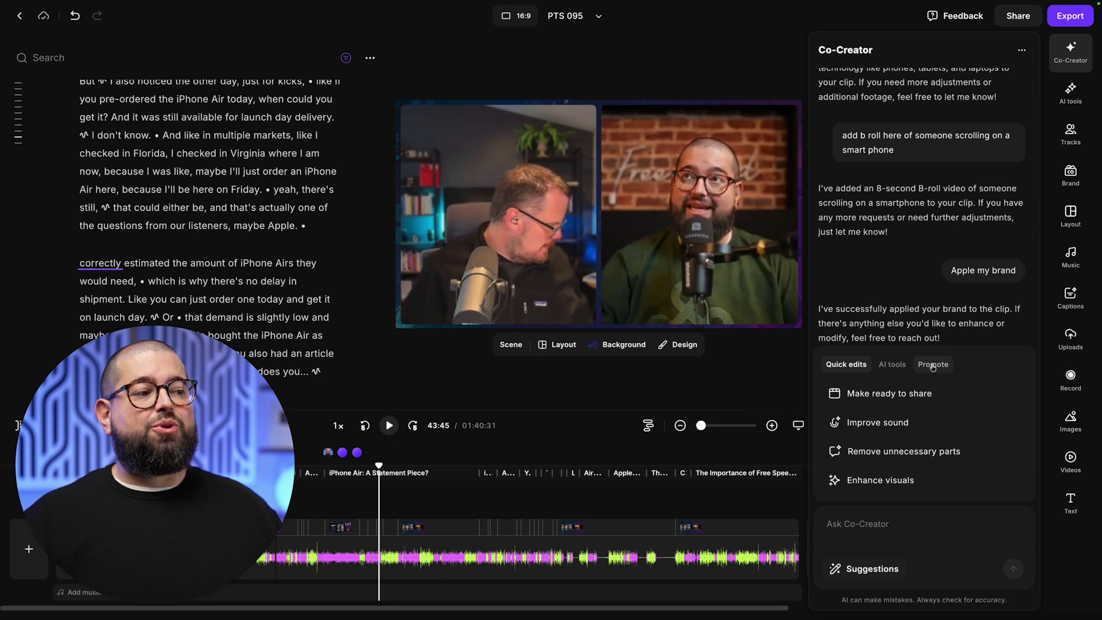
{"action": "scroll", "coordinate": [924, 413], "scroll_direction": "down", "scroll_amount": 5}
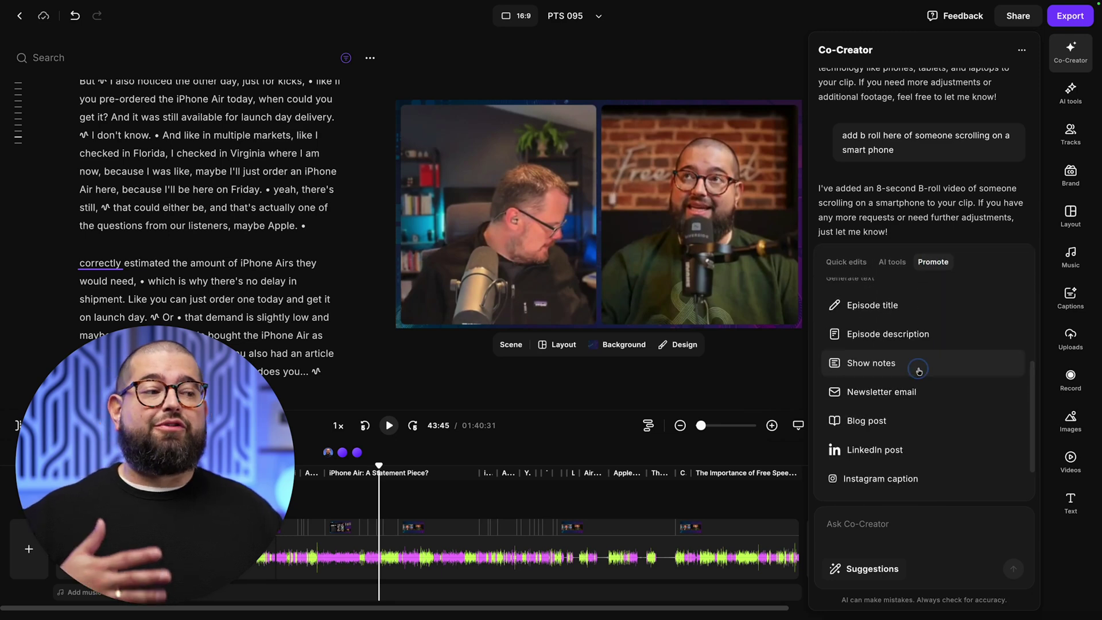
{"action": "left_click", "coordinate": [916, 366]}
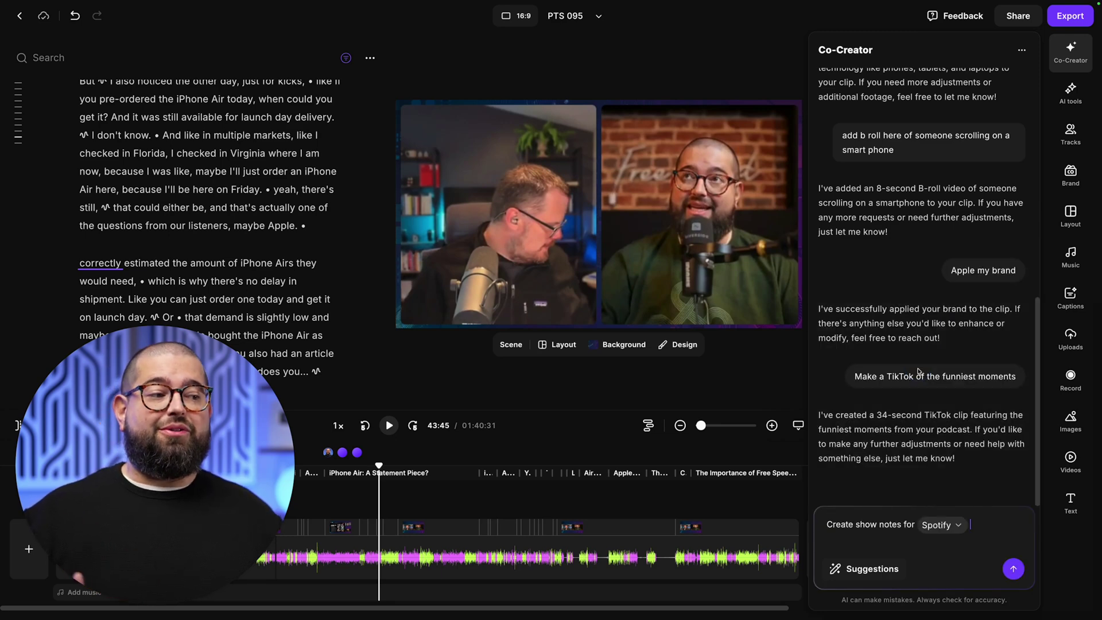
{"action": "left_click", "coordinate": [957, 526]}
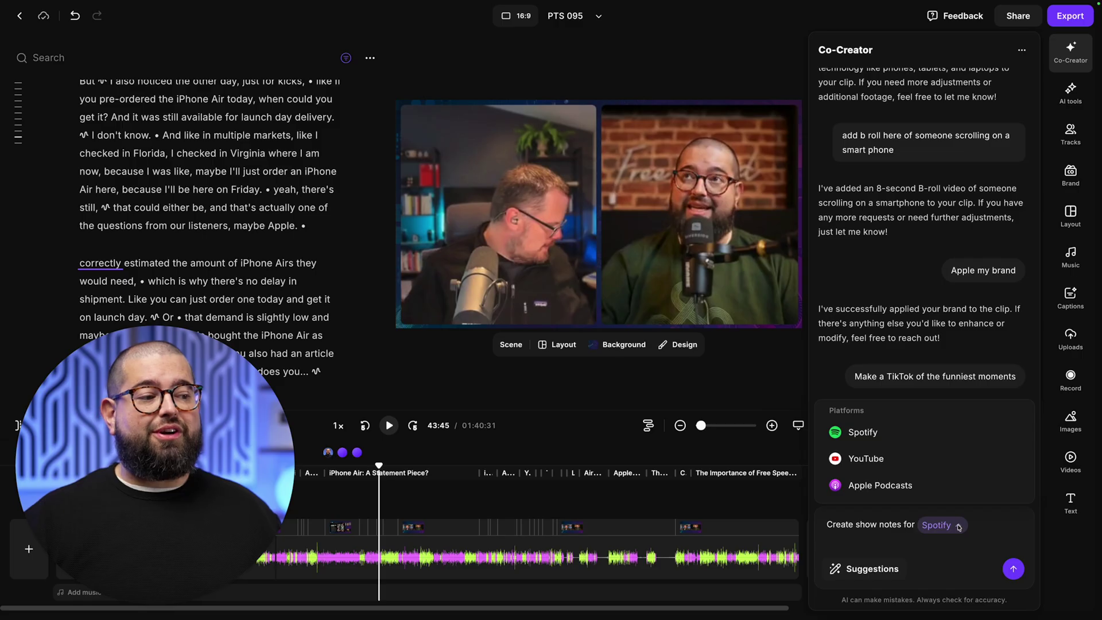
{"action": "left_click", "coordinate": [907, 464]}
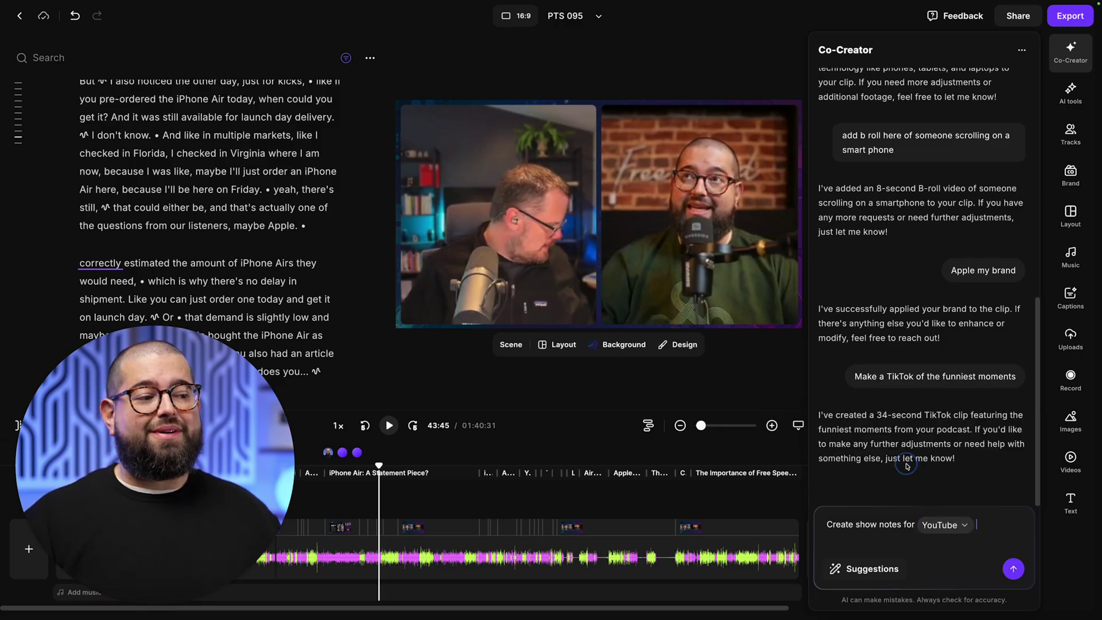
{"action": "left_click", "coordinate": [1013, 568]}
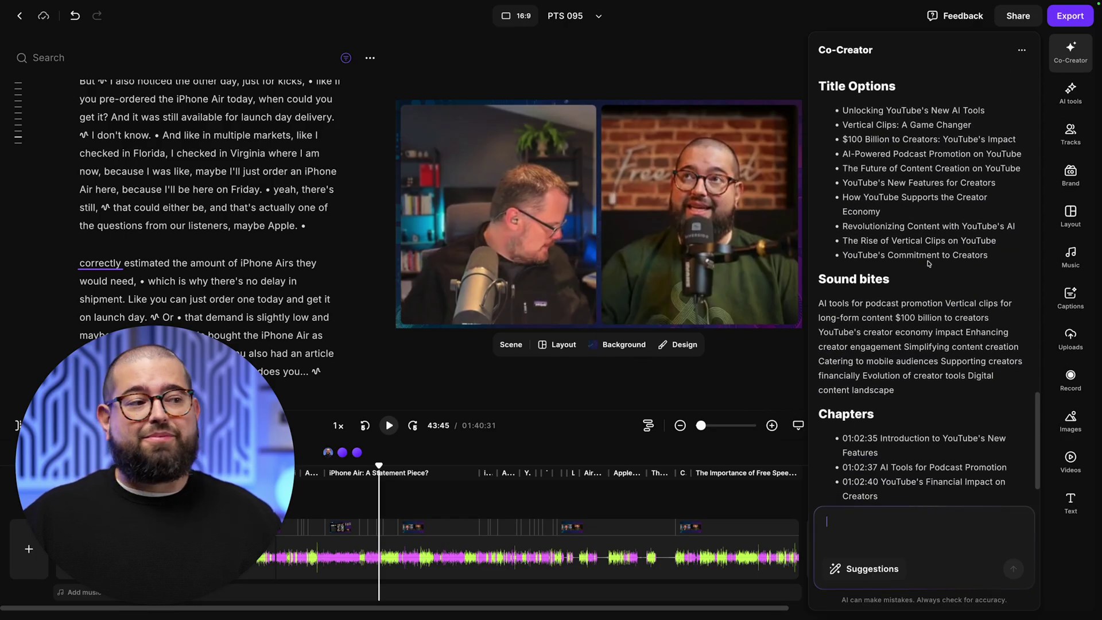
Have Co-Creator add chapter-name overlays like 'Introduction to YouTube's New Features' at each chapter start
{"action": "scroll", "coordinate": [887, 406], "scroll_direction": "up", "scroll_amount": 3}
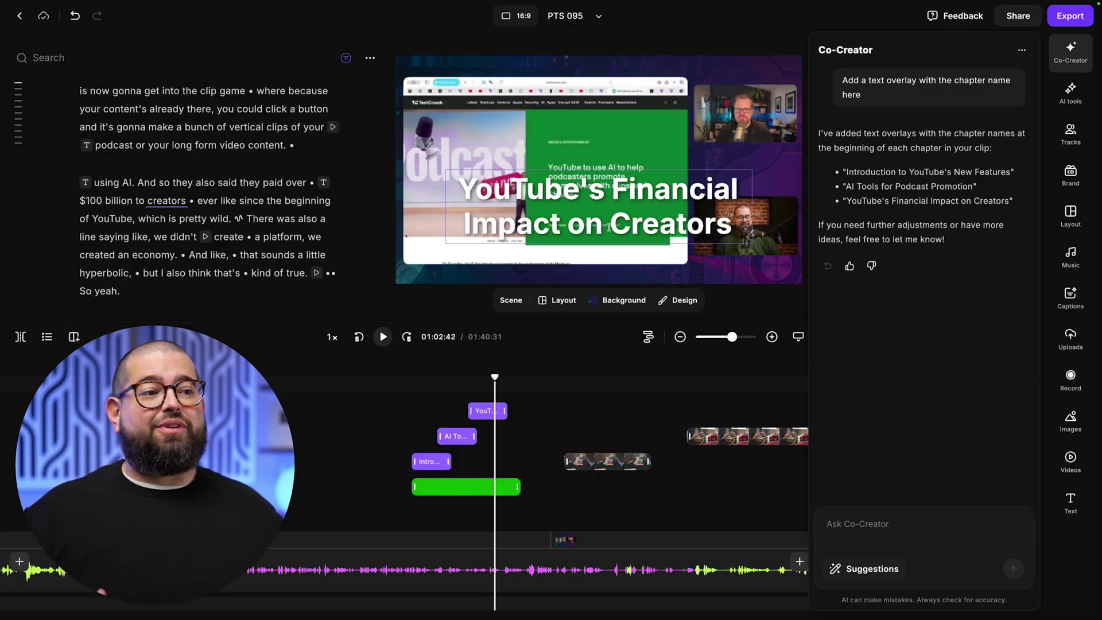
Apply the second recently used layout, placing the shared article between the two hosts
{"action": "left_click", "coordinate": [552, 308]}
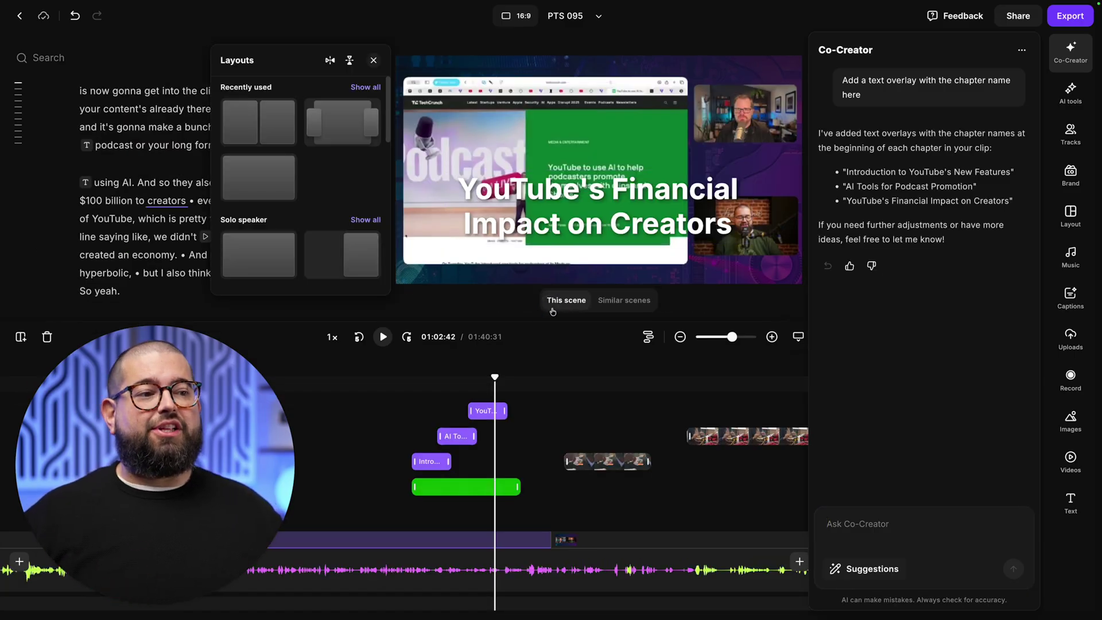
{"action": "left_click", "coordinate": [342, 122]}
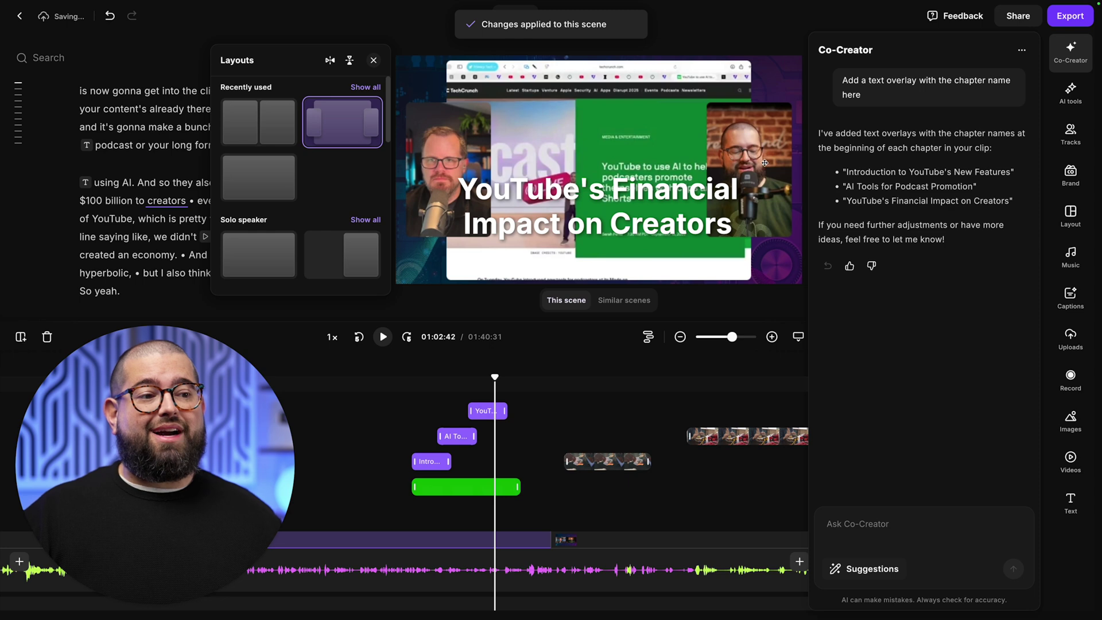
{"action": "scroll", "coordinate": [294, 164], "scroll_direction": "down", "scroll_amount": 5}
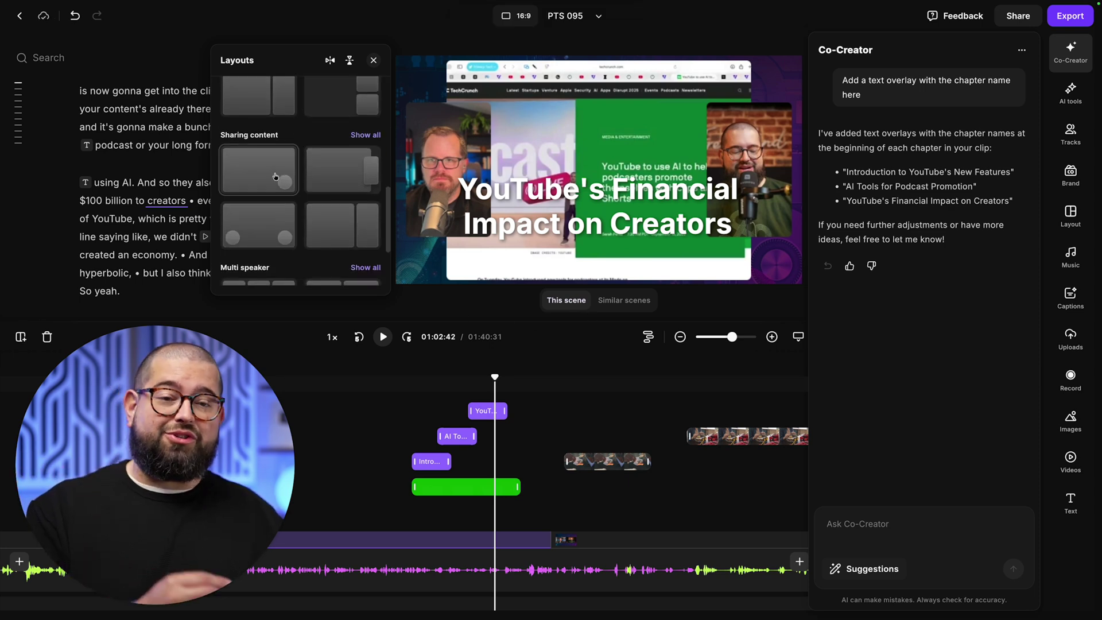
{"action": "scroll", "coordinate": [276, 177], "scroll_direction": "down", "scroll_amount": 2}
{"action": "scroll", "coordinate": [276, 176], "scroll_direction": "up", "scroll_amount": 6}
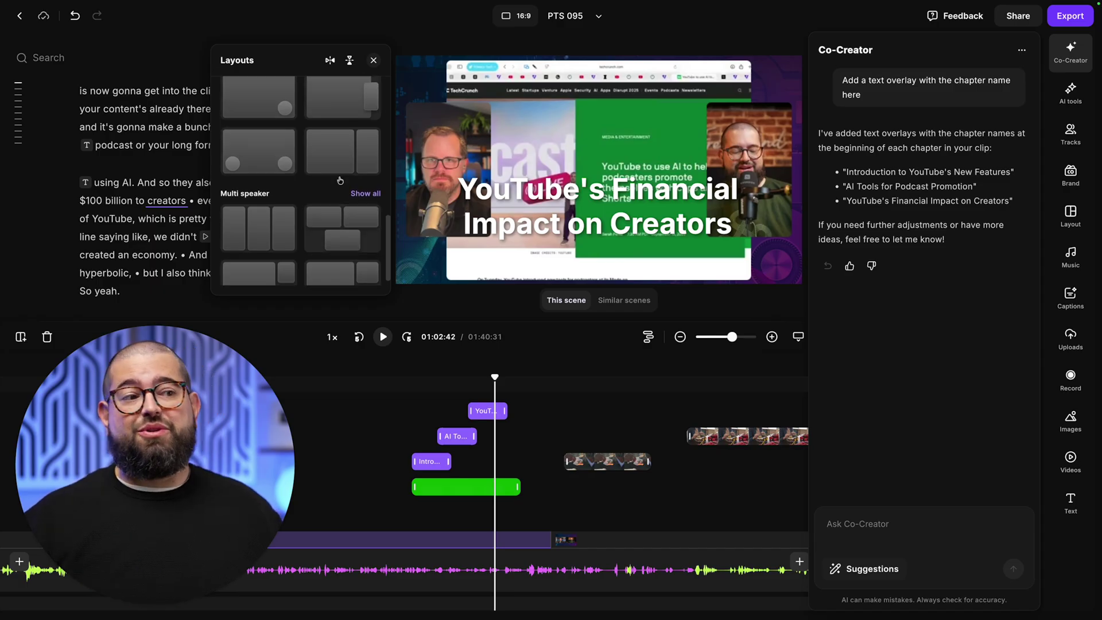
{"action": "left_click", "coordinate": [579, 197]}
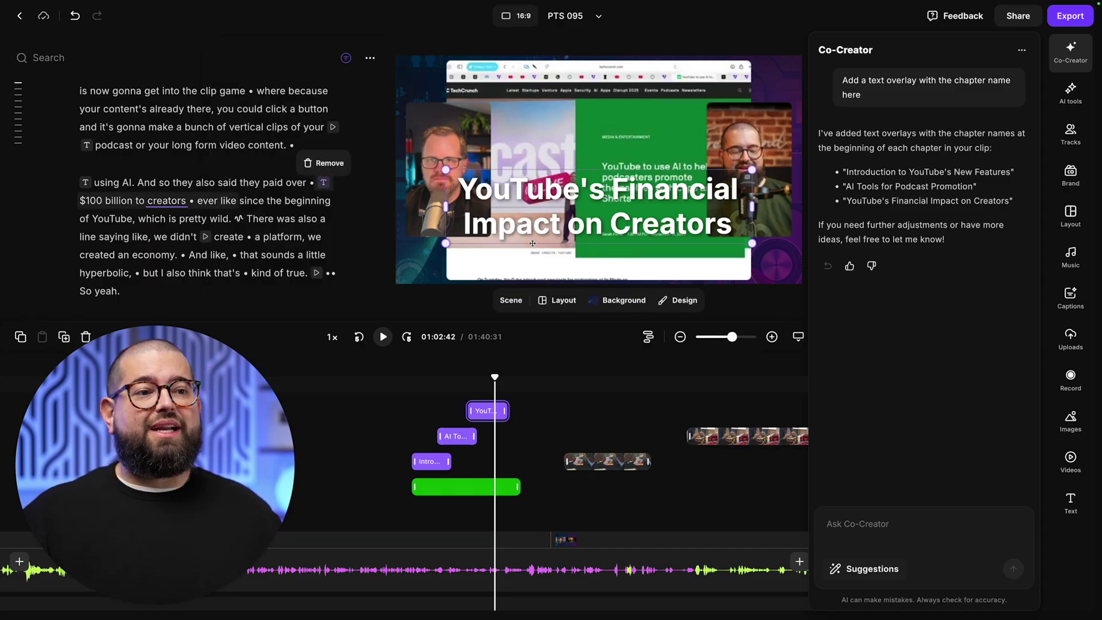
Shrink the 'YouTube's Financial Impact on Creators' title and move it to the bottom centre
{"action": "left_click_drag", "start_coordinate": [752, 243], "coordinate": [673, 212]}
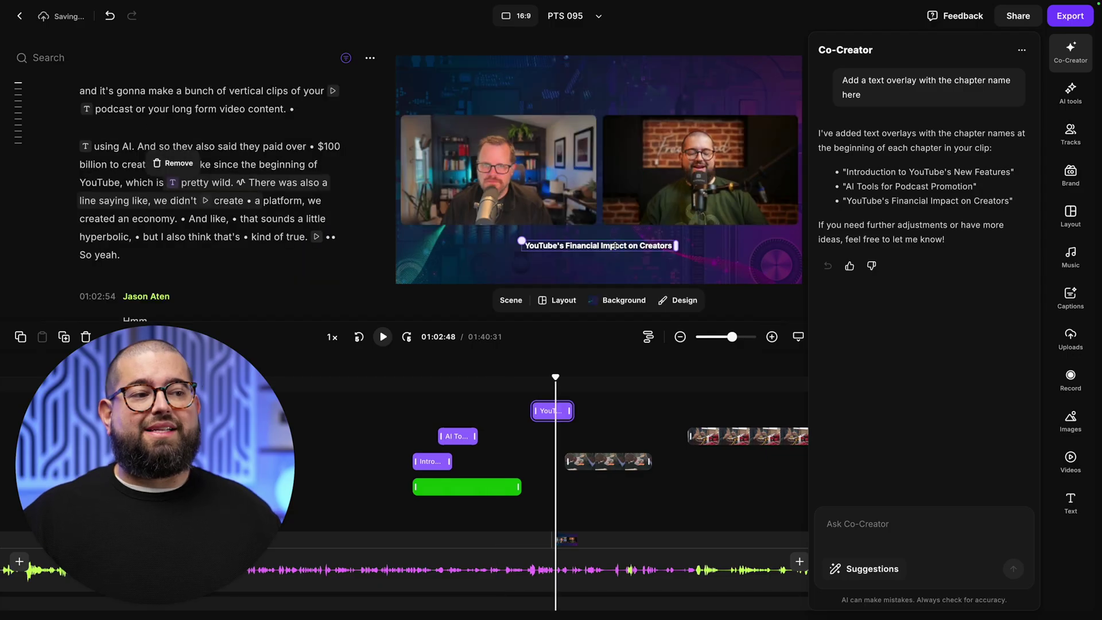
{"action": "left_click_drag", "start_coordinate": [607, 246], "coordinate": [611, 244]}
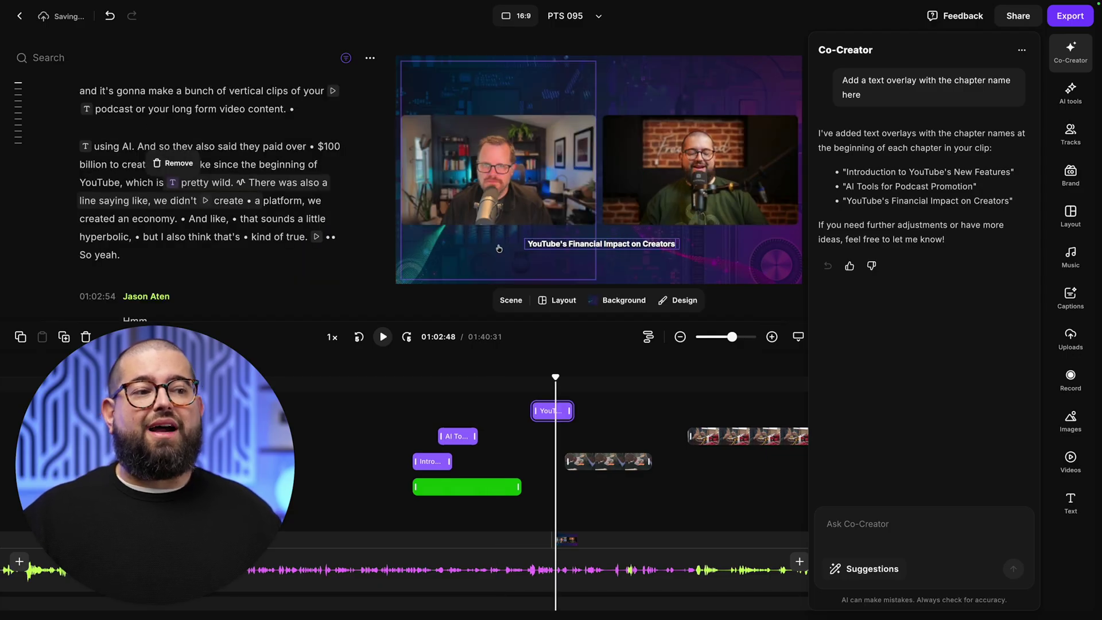